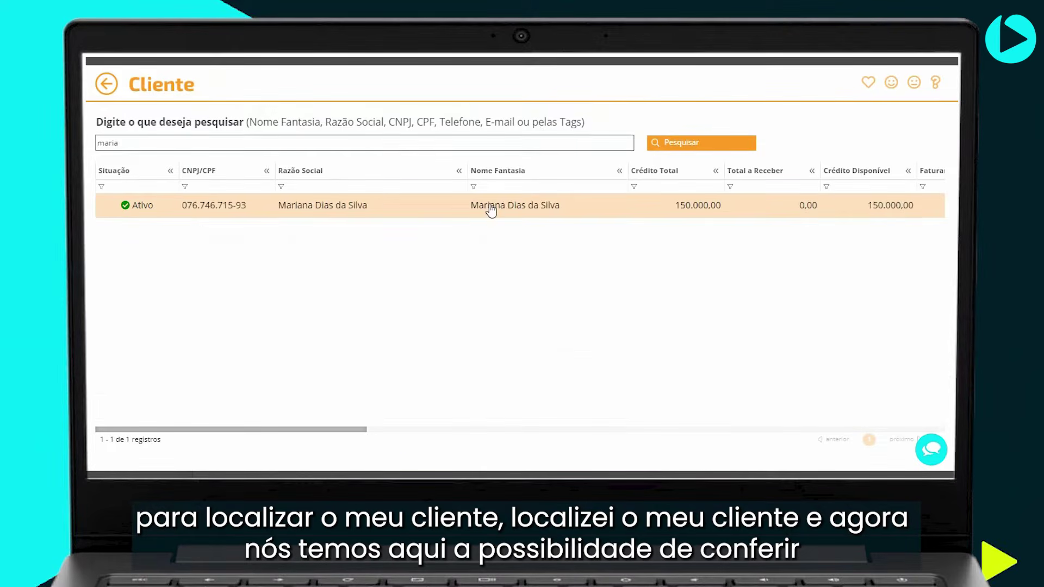
# Select the customer found by the search for the new quote and review the customer's registration details and the billing forecast date
pyautogui.doubleClick(488, 205)
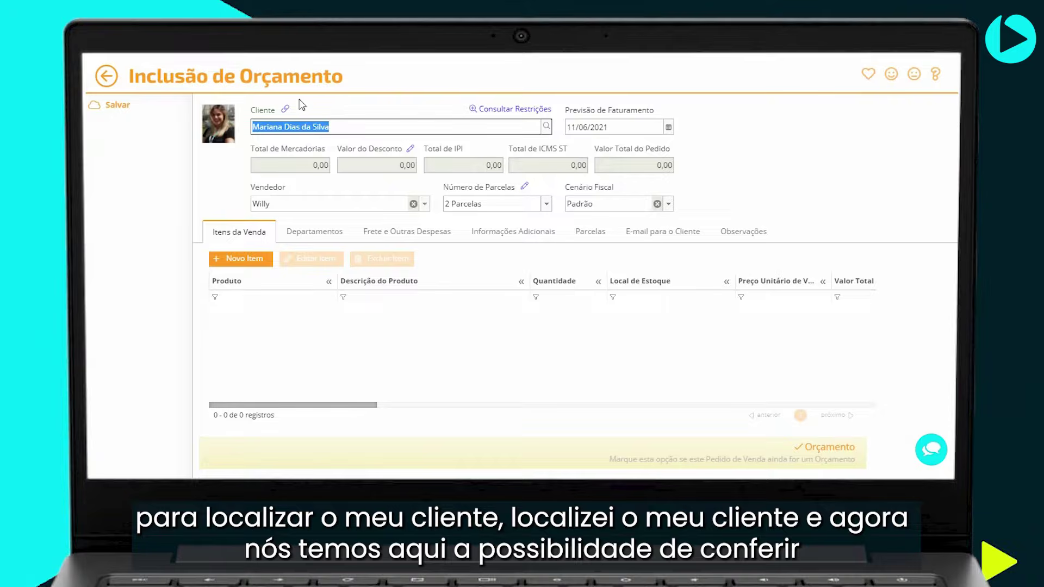
pyautogui.moveTo(288, 112)
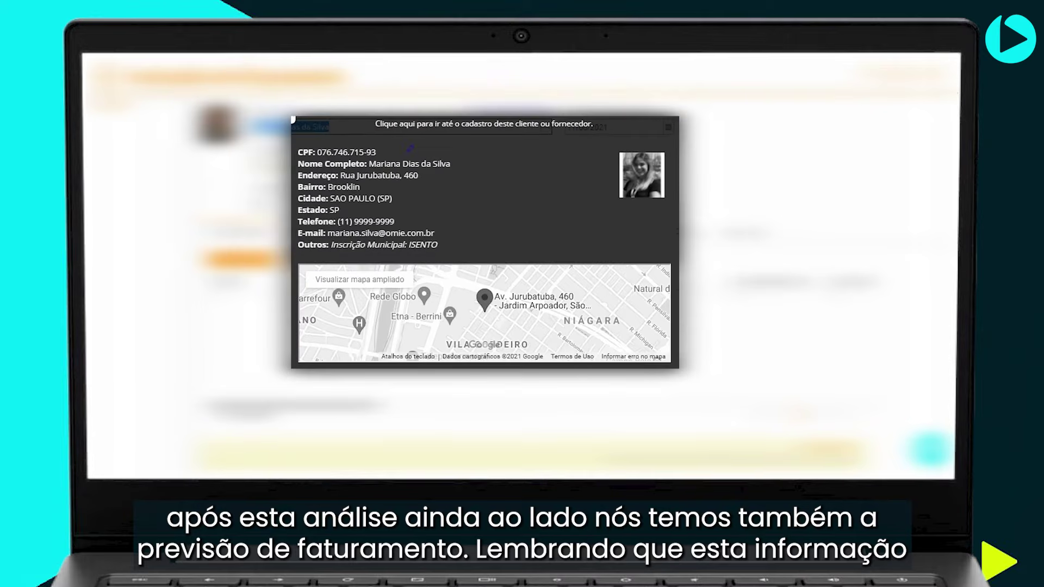
pyautogui.click(607, 131)
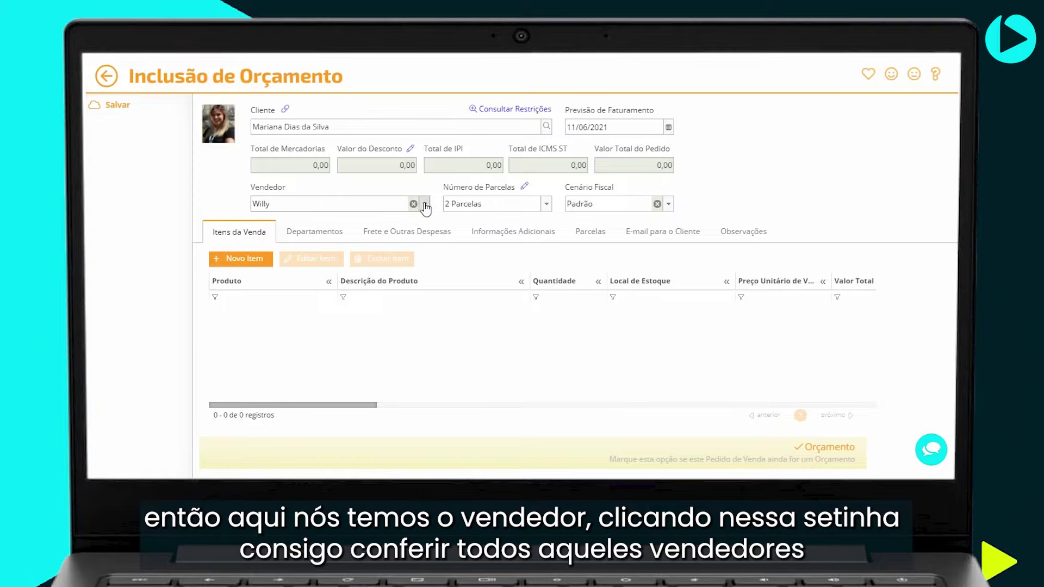
# Review the sellers and the installment options available for the quote without changing either
pyautogui.click(425, 205)
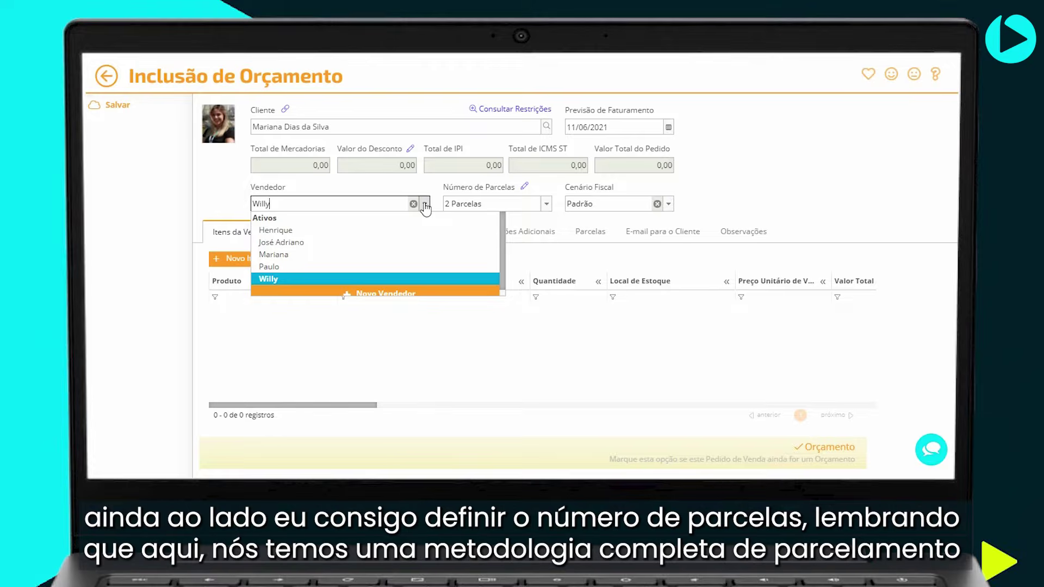
pyautogui.click(425, 206)
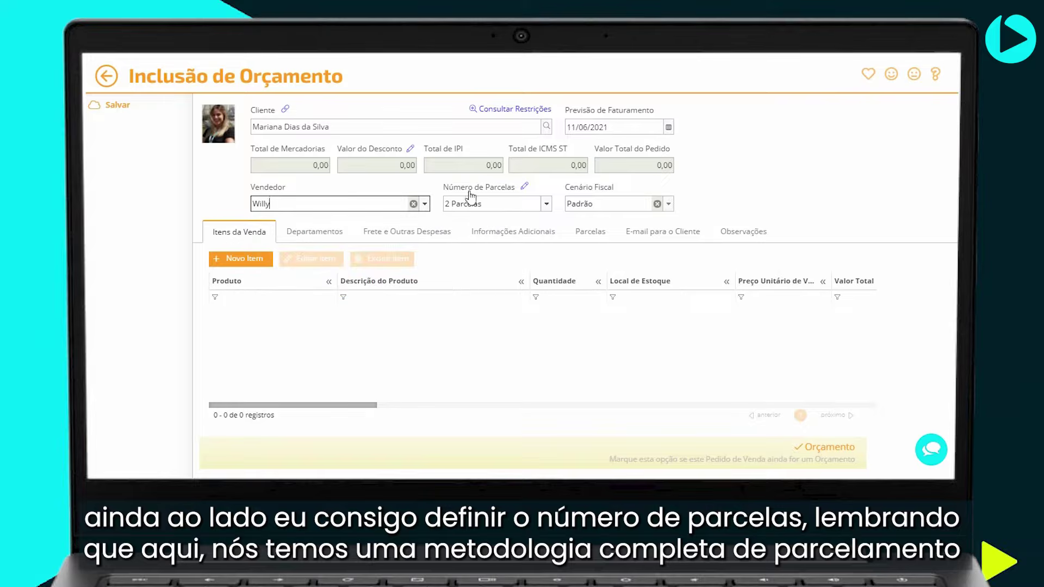
pyautogui.click(546, 205)
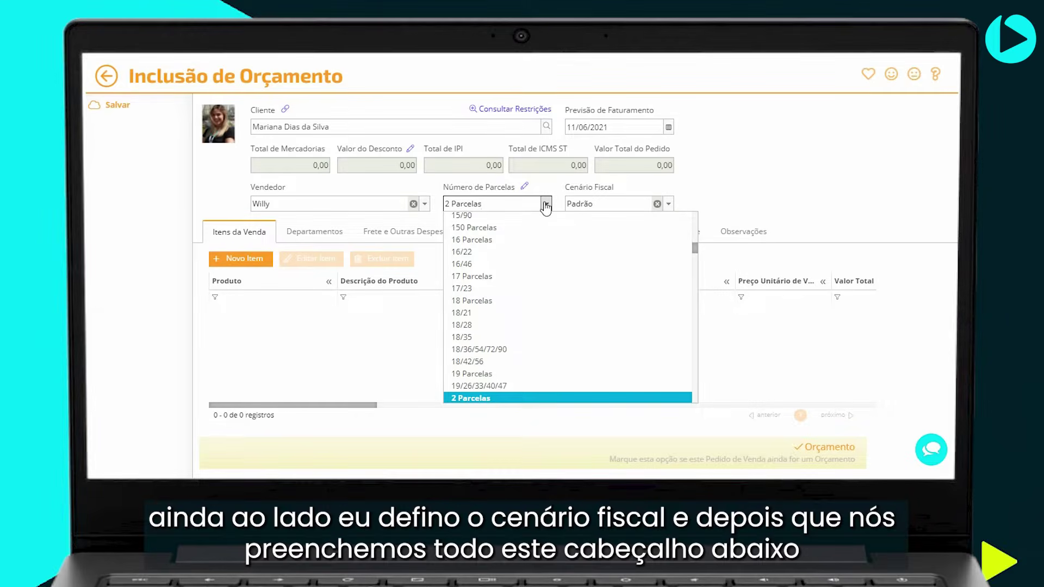
pyautogui.click(546, 205)
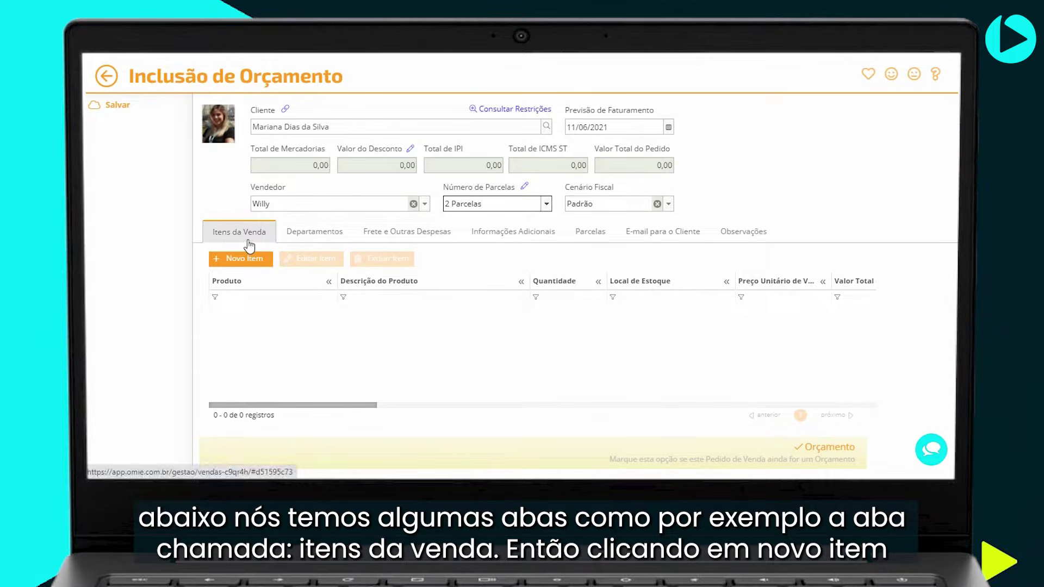
# Start a new sale item and pick the product ESPECTROFOTÔMETRO DE ABSORÇÃO ATÔMICA 110 V by searching for "esp"
pyautogui.click(236, 265)
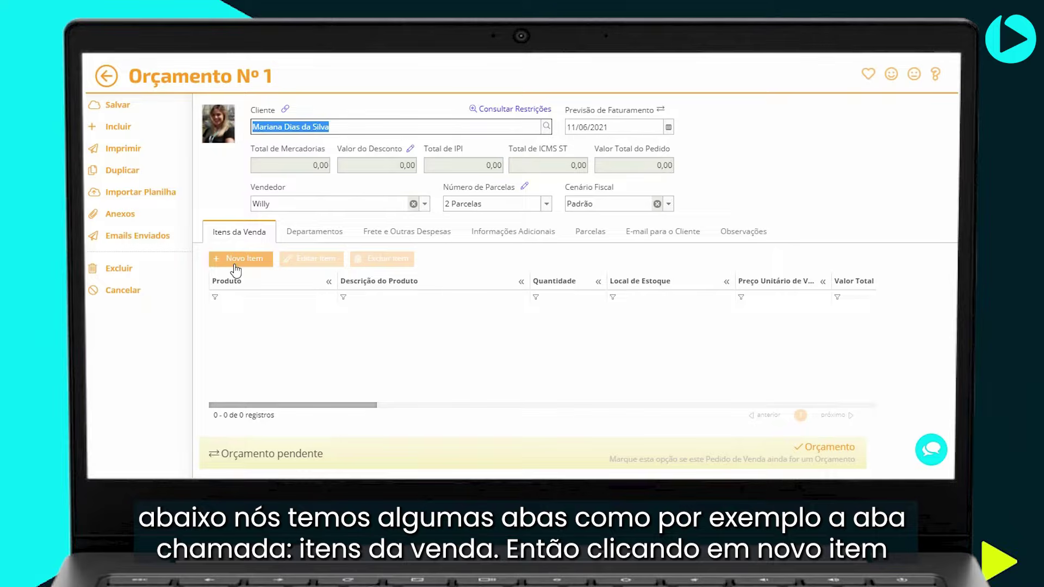
pyautogui.click(236, 268)
pyautogui.click(235, 269)
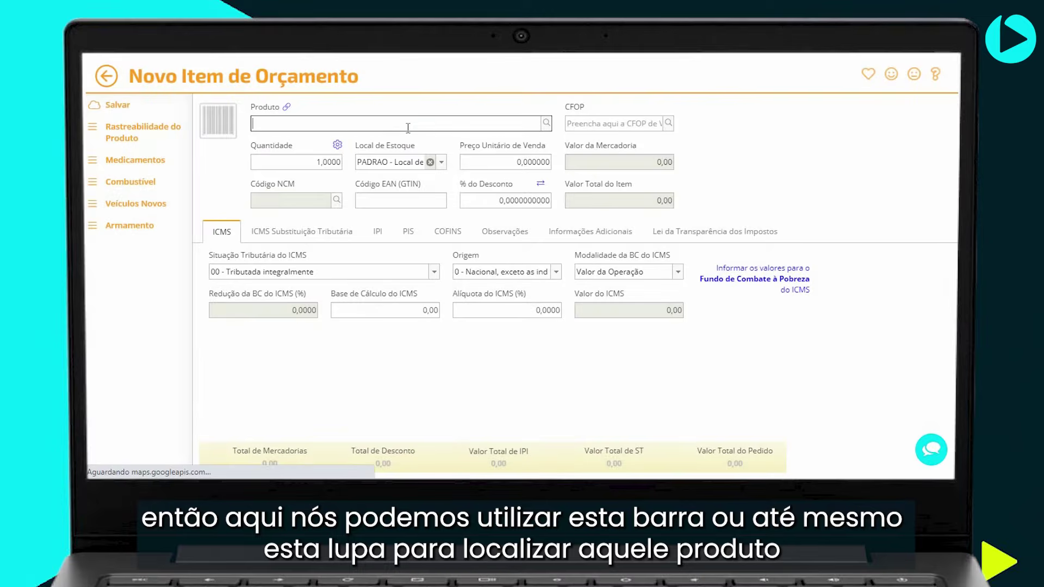
pyautogui.click(535, 124)
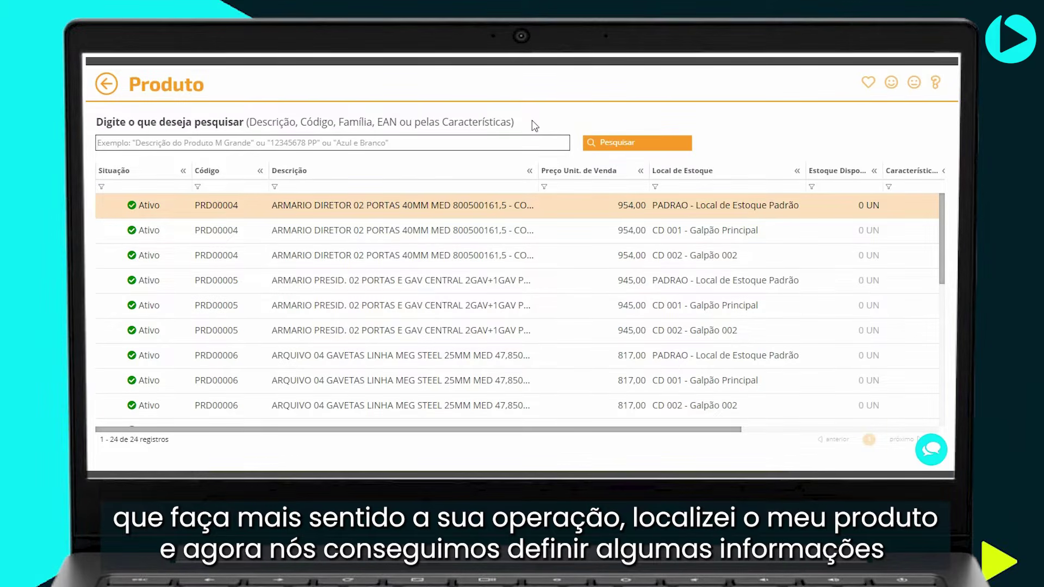
pyautogui.write('esp')
pyautogui.press('Return')
pyautogui.click(457, 200)
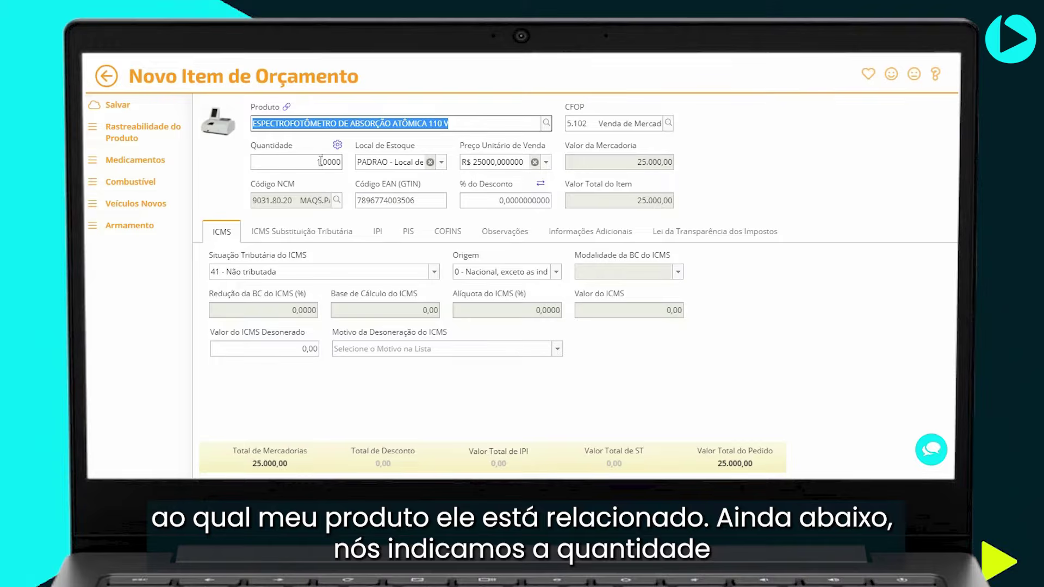
# Set the item's unit price to R$ 27500 from Tabela Preço Geral and express its 5% discount as a value instead of a percentage
pyautogui.click(441, 163)
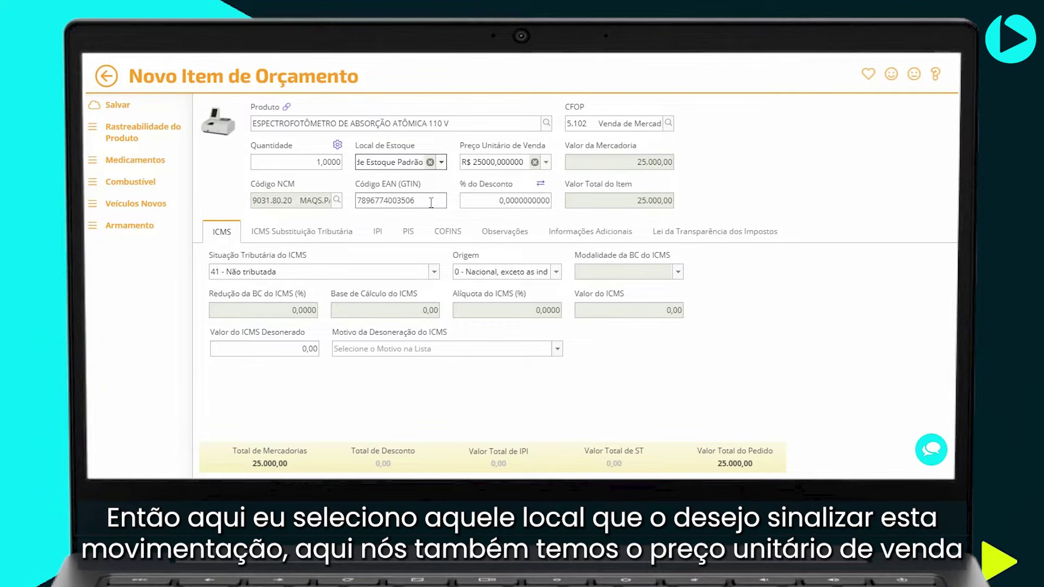
pyautogui.click(549, 169)
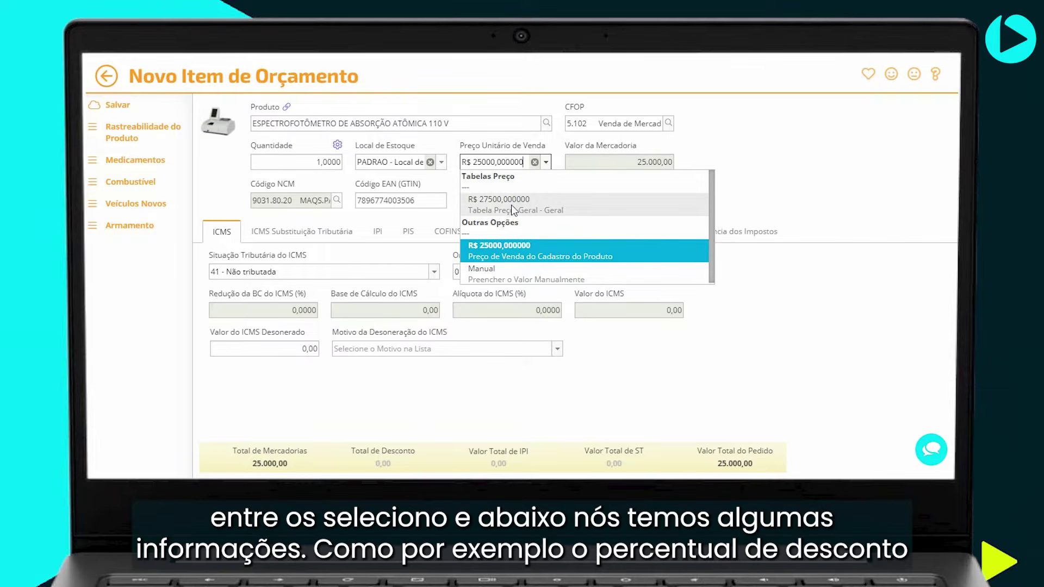
pyautogui.click(510, 202)
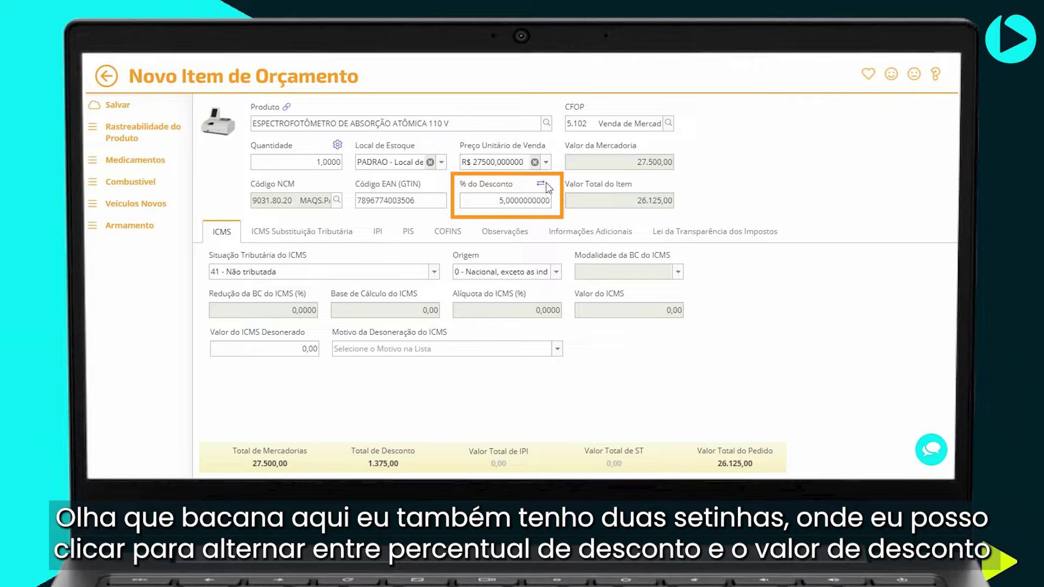
pyautogui.click(544, 185)
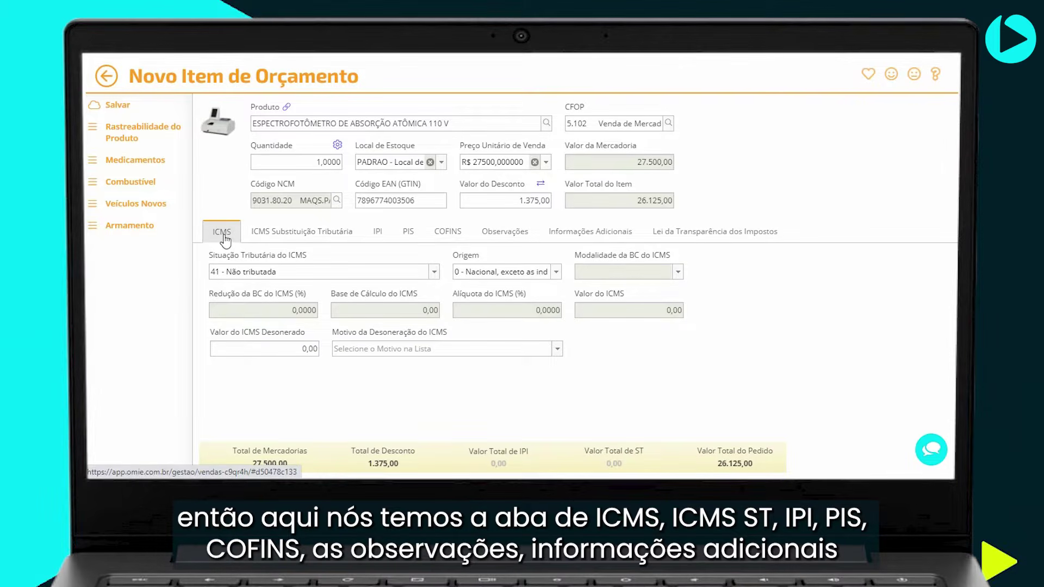
# Review the item's ICMS substitution, IPI, PIS and COFINS settings, its observations, additional information and tax transparency details
pyautogui.click(284, 235)
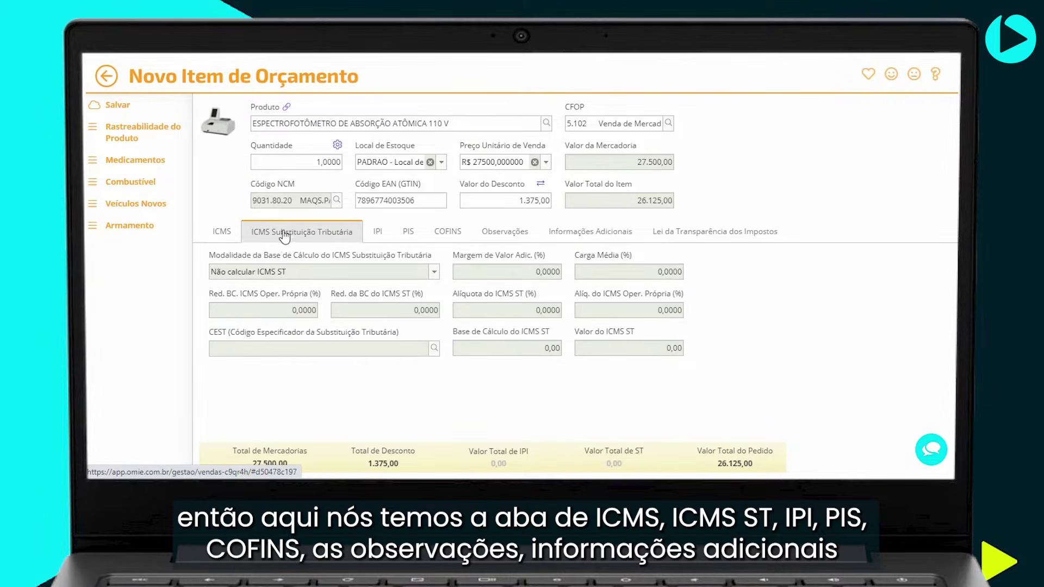
pyautogui.click(383, 238)
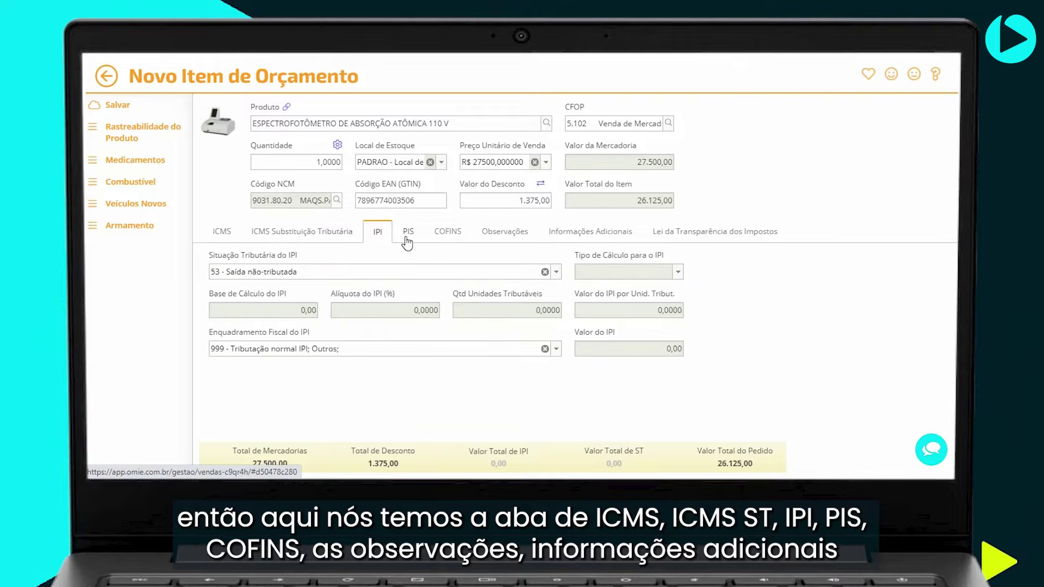
pyautogui.click(409, 238)
pyautogui.click(447, 240)
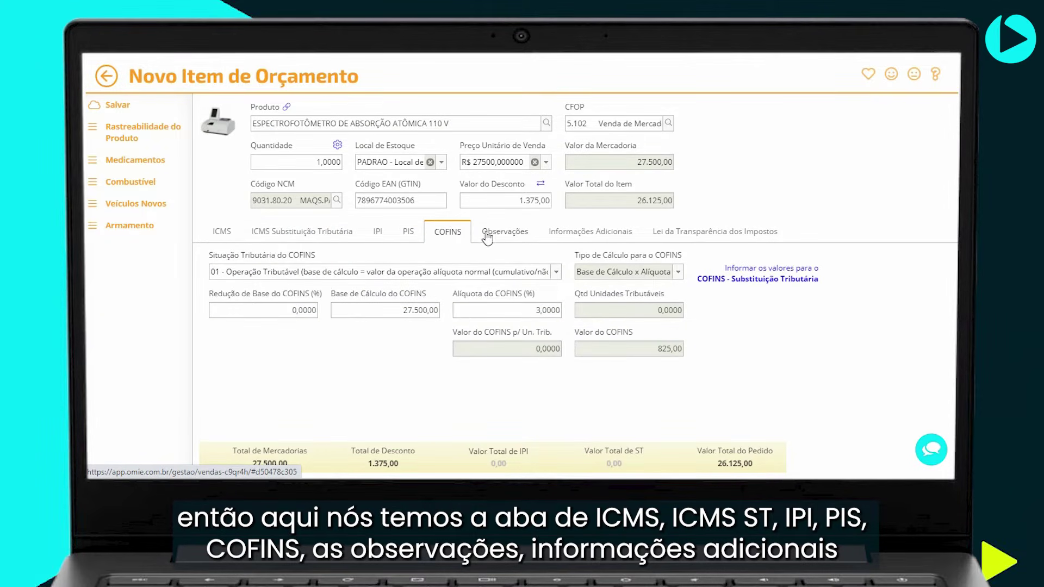
pyautogui.click(493, 236)
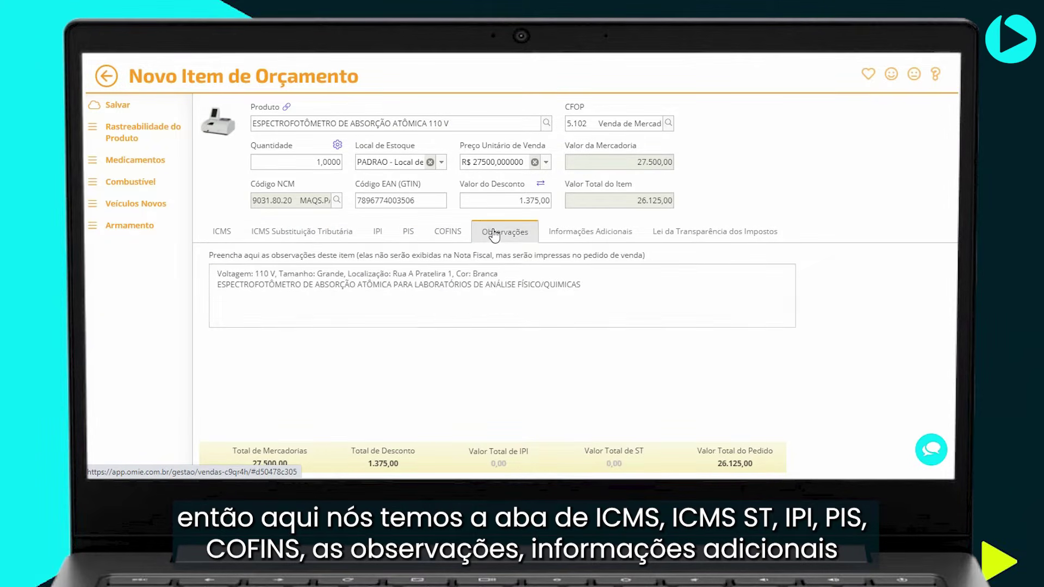
pyautogui.click(580, 240)
pyautogui.click(664, 241)
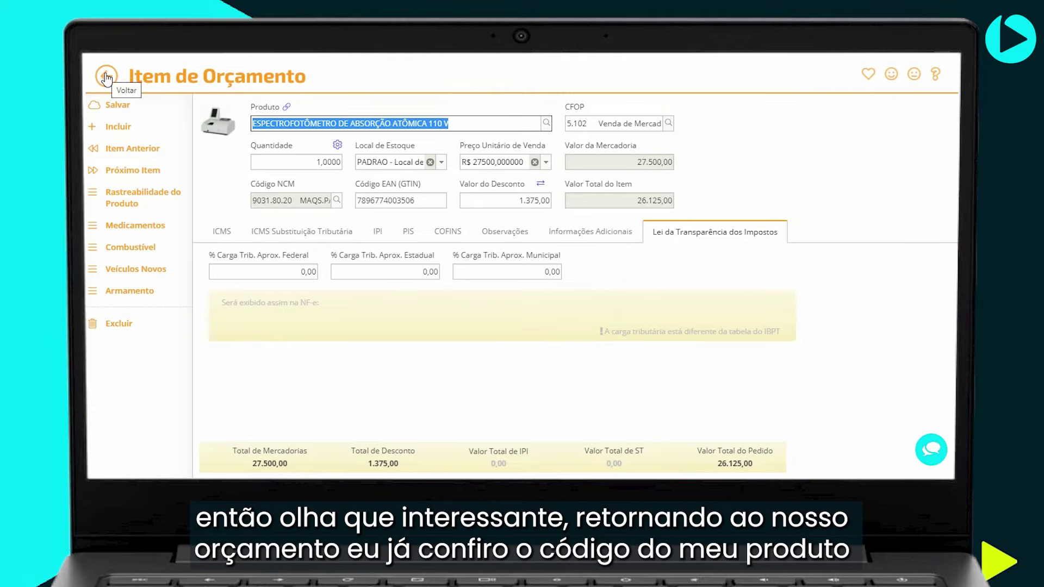
# Return from the saved item to the quote and check the remaining columns of its item list
pyautogui.click(106, 76)
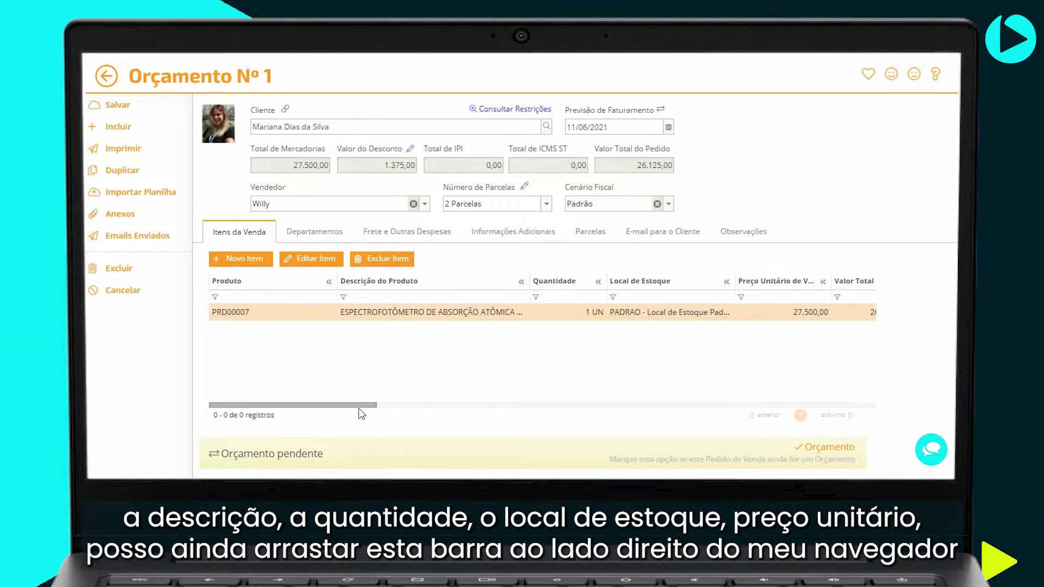
pyautogui.moveTo(357, 405); pyautogui.dragTo(317, 412)
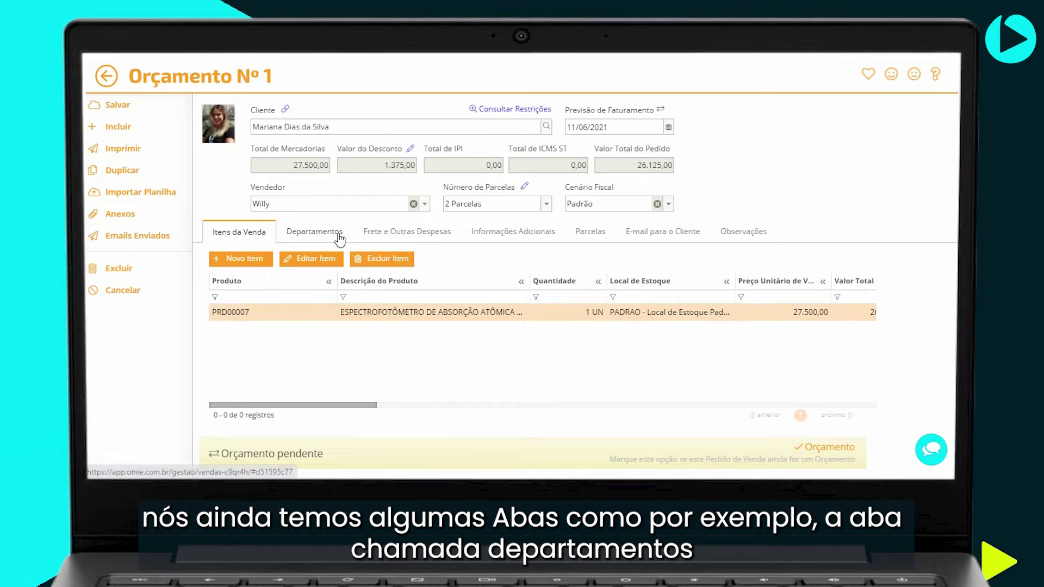
# Start the quote's distribution by department and include Marketing, Administrativo and Financeiro
pyautogui.click(339, 239)
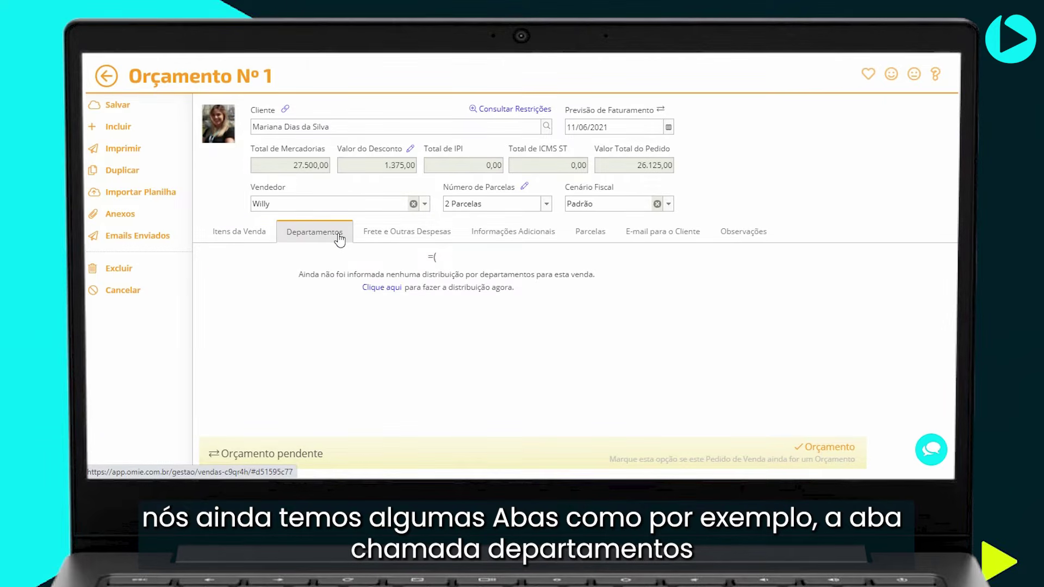
pyautogui.click(391, 287)
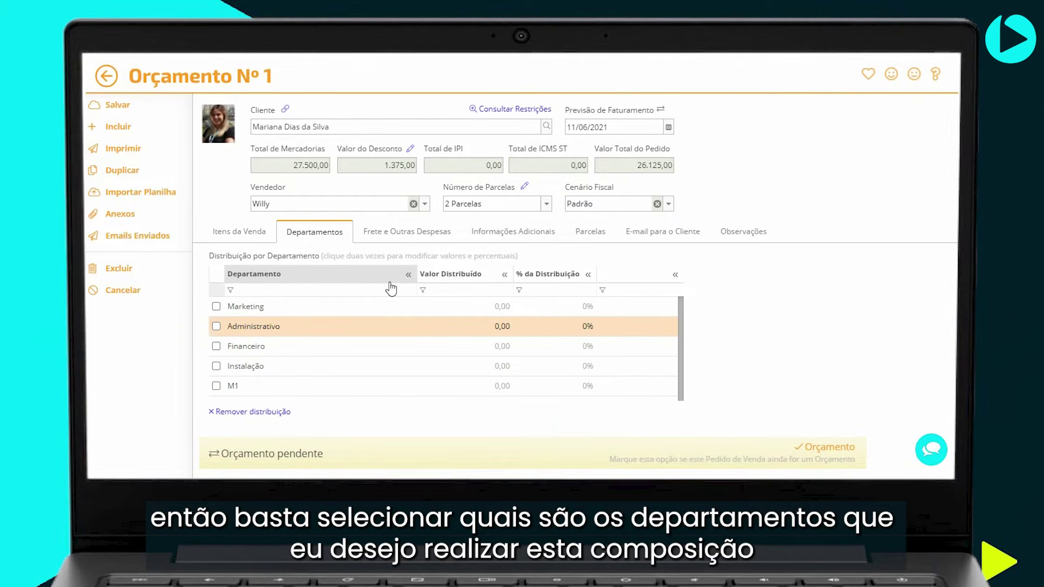
pyautogui.click(216, 306)
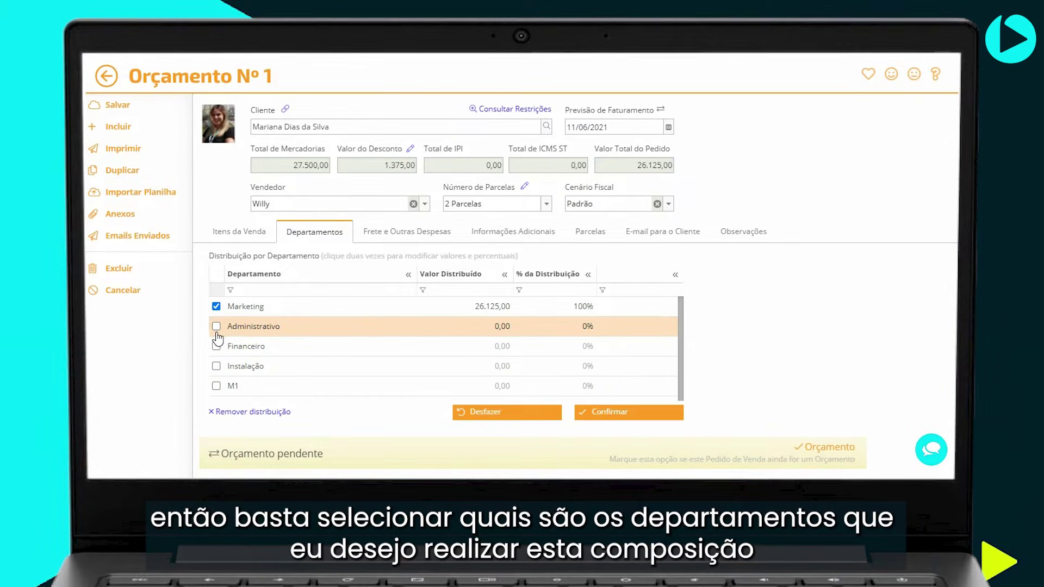
pyautogui.click(215, 328)
pyautogui.click(216, 346)
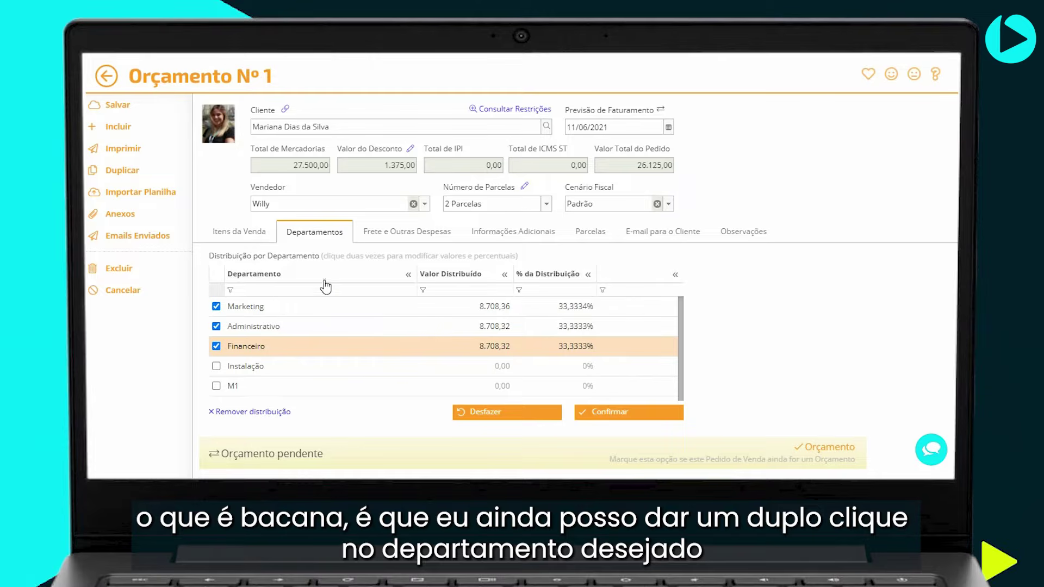
# Fix Marketing's distribution percentage at 40, include Instalação as well and confirm the department distribution
pyautogui.doubleClick(283, 306)
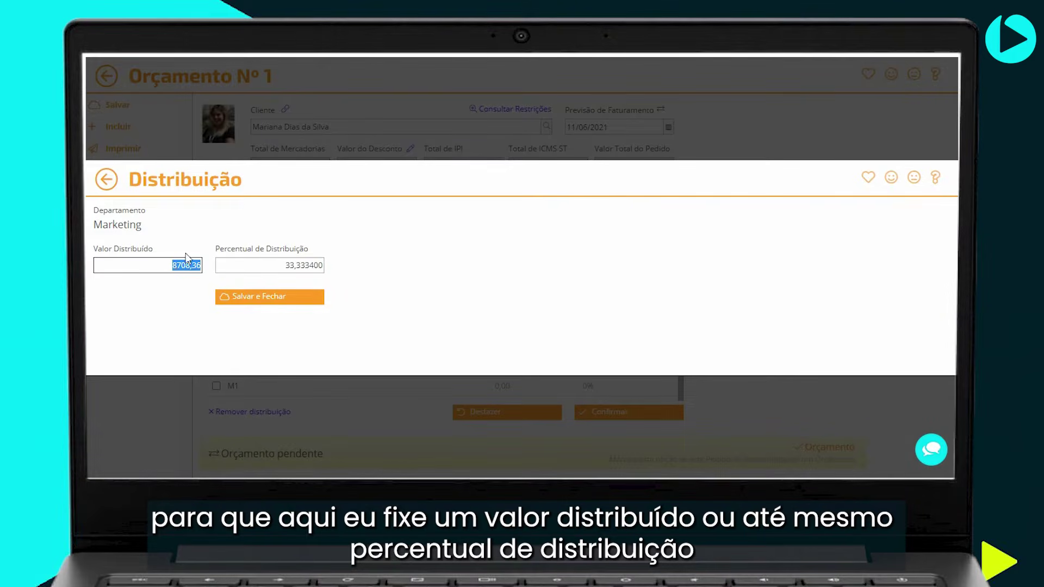
pyautogui.click(234, 263)
pyautogui.write('40')
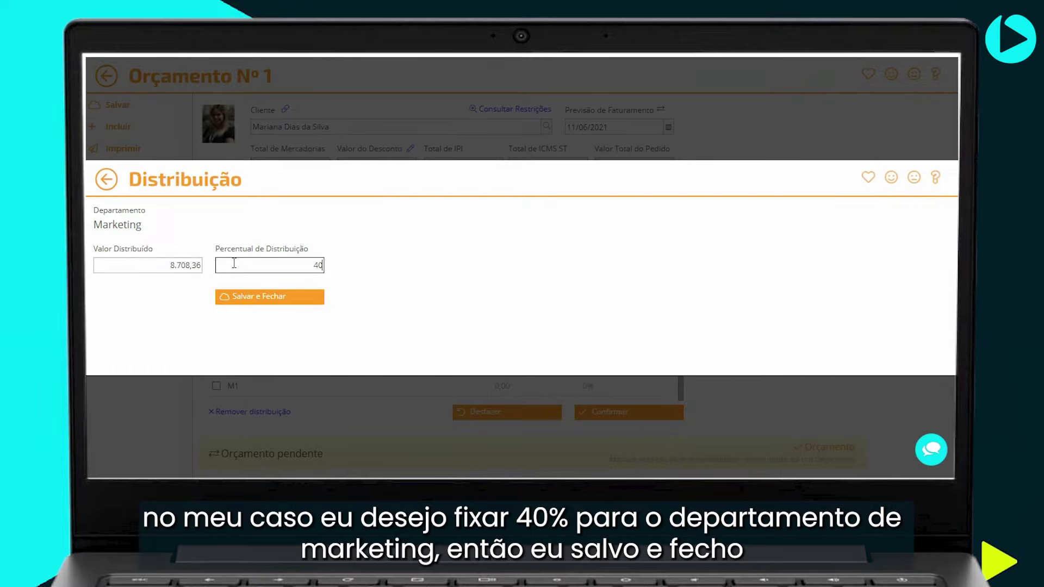
pyautogui.click(236, 299)
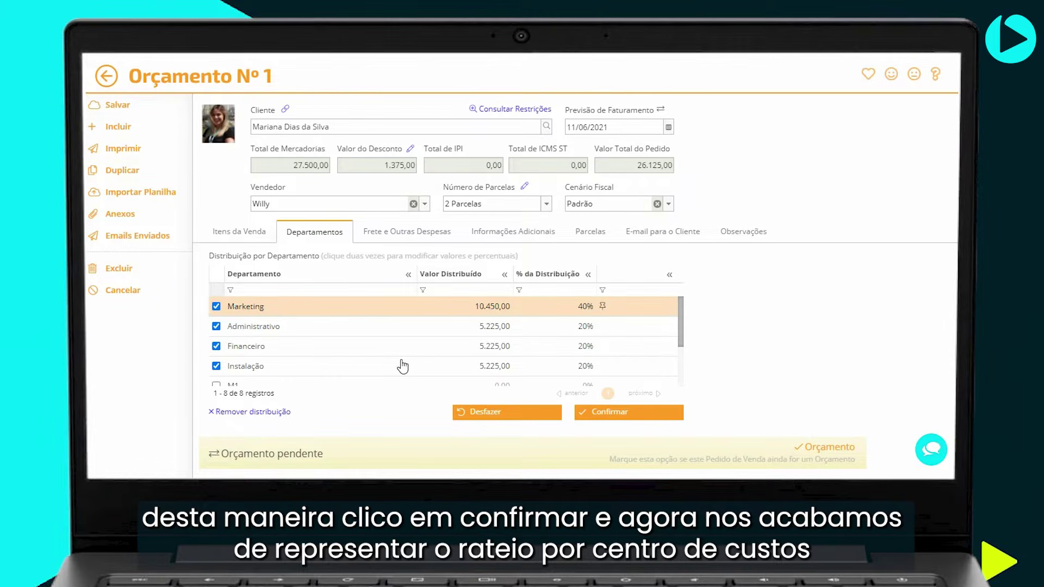
pyautogui.click(596, 412)
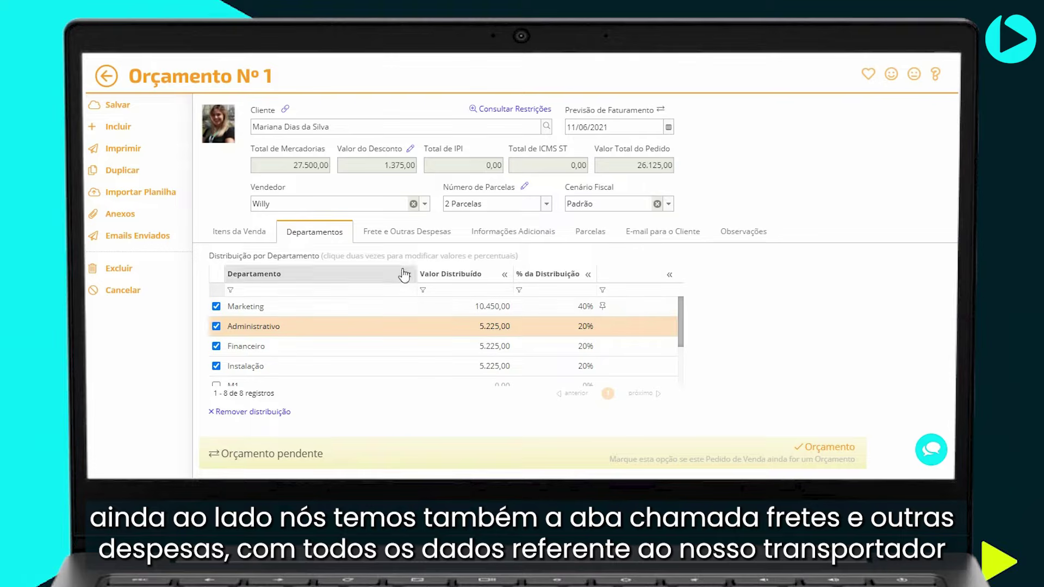
# Try marking the transport as carried out with the company's own vehicle in the freight and other expenses details
pyautogui.click(395, 239)
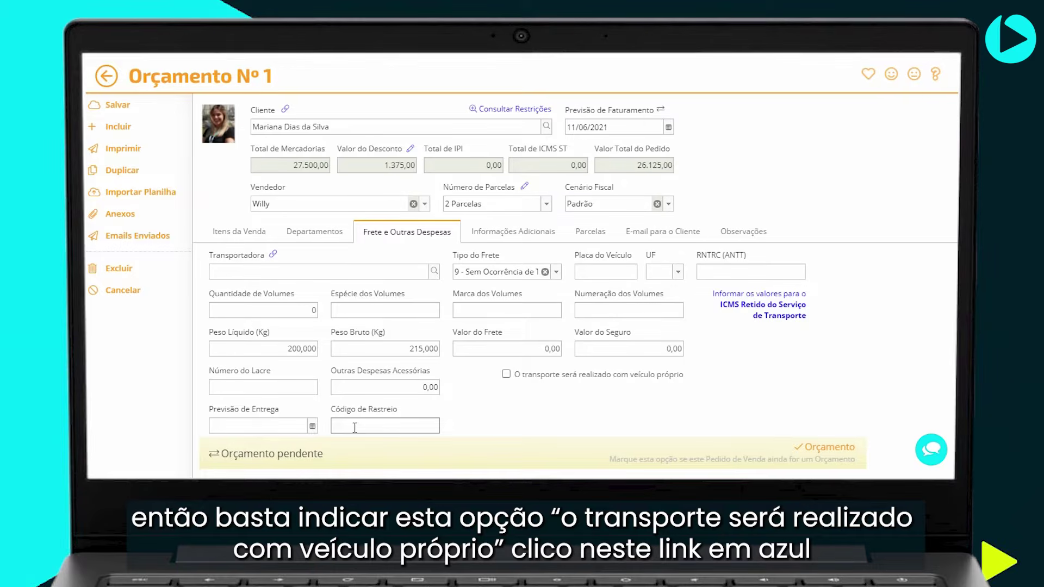
pyautogui.click(506, 375)
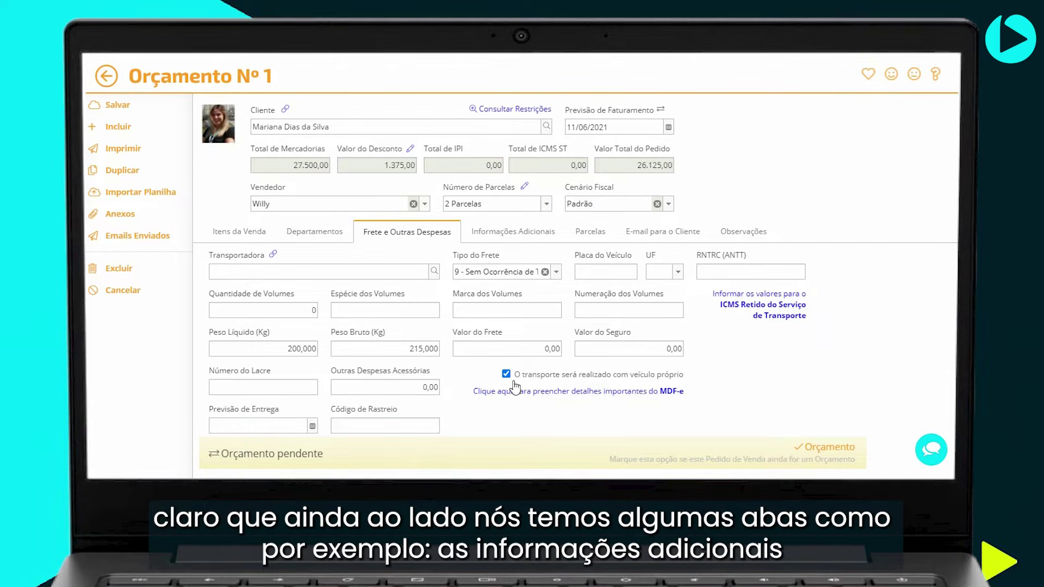
pyautogui.click(507, 374)
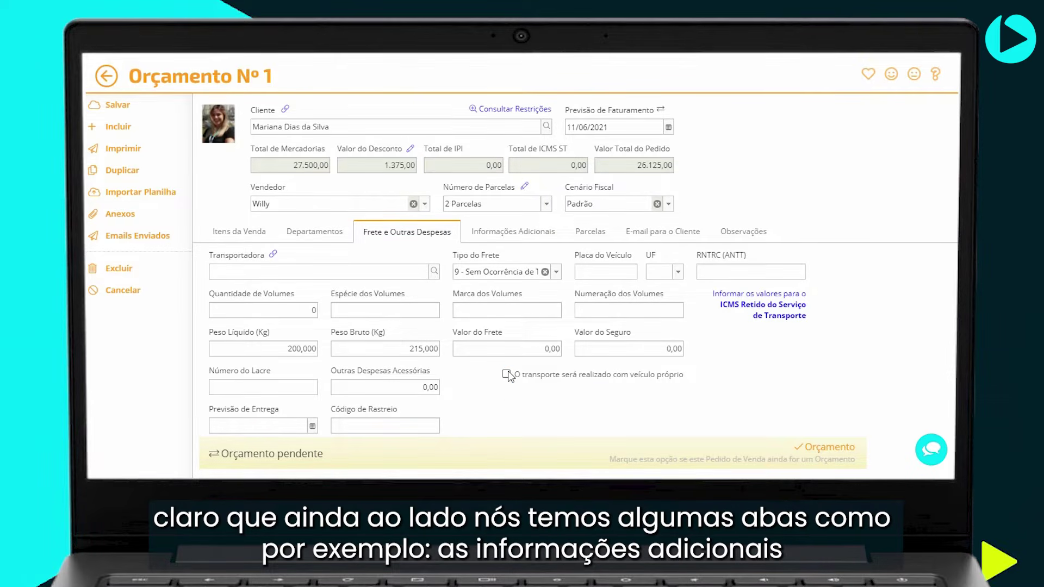
# In the quote's additional information, choose the category Clientes - Revenda de Mercadoria and the current account Itaú Unibanco
pyautogui.click(504, 228)
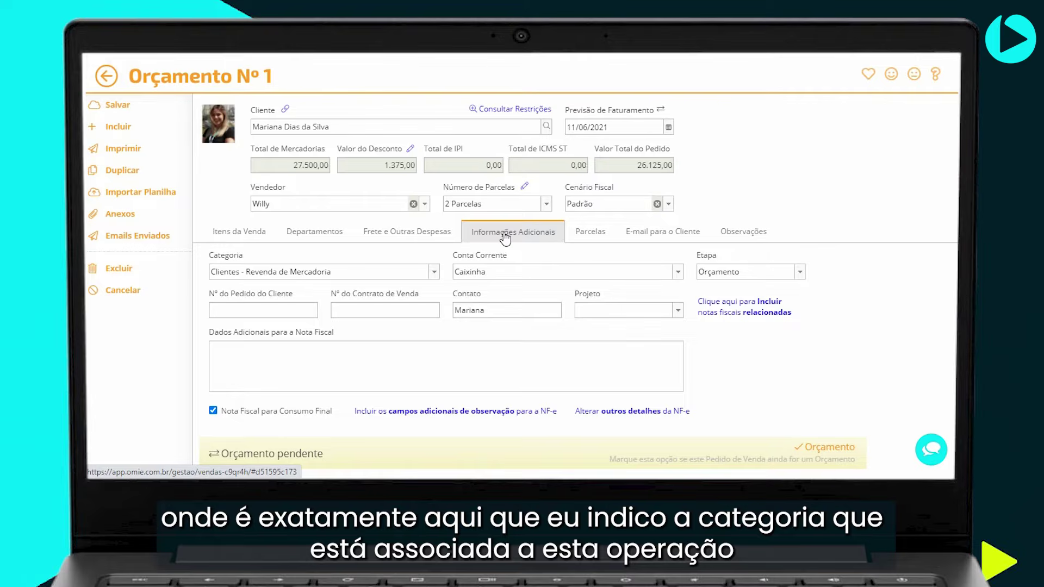
pyautogui.click(434, 272)
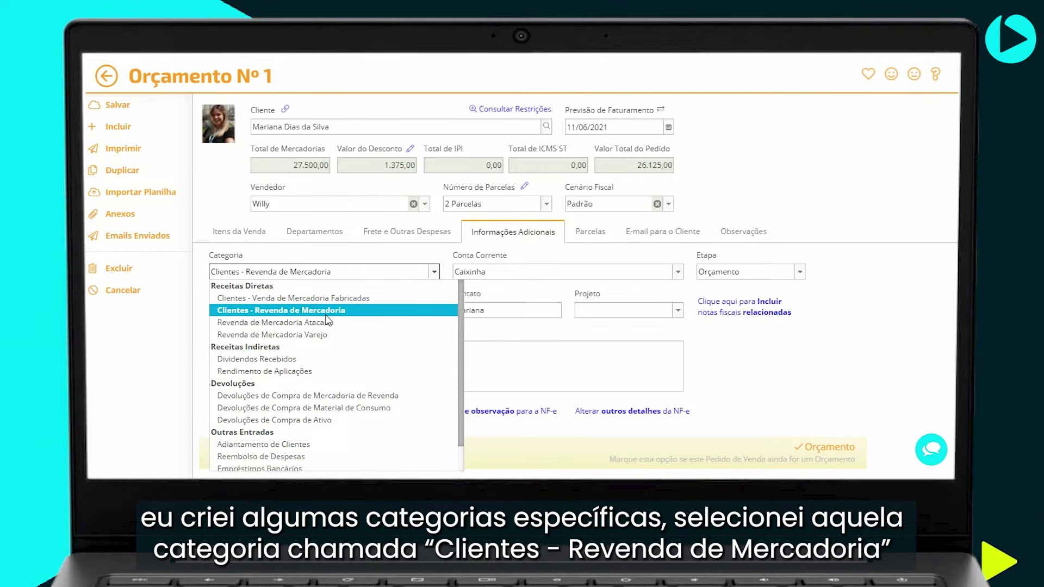
pyautogui.click(325, 313)
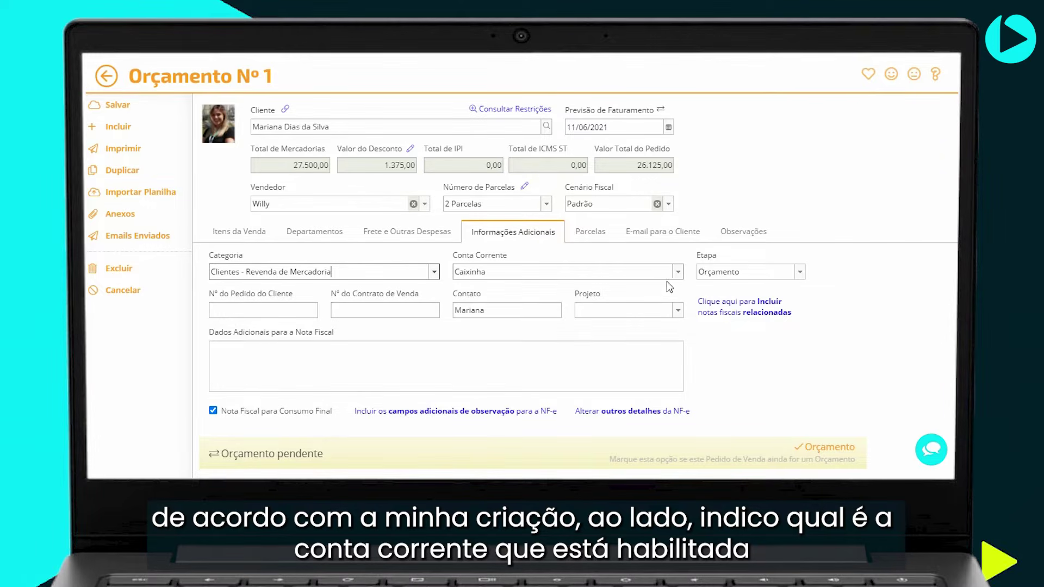
pyautogui.click(678, 272)
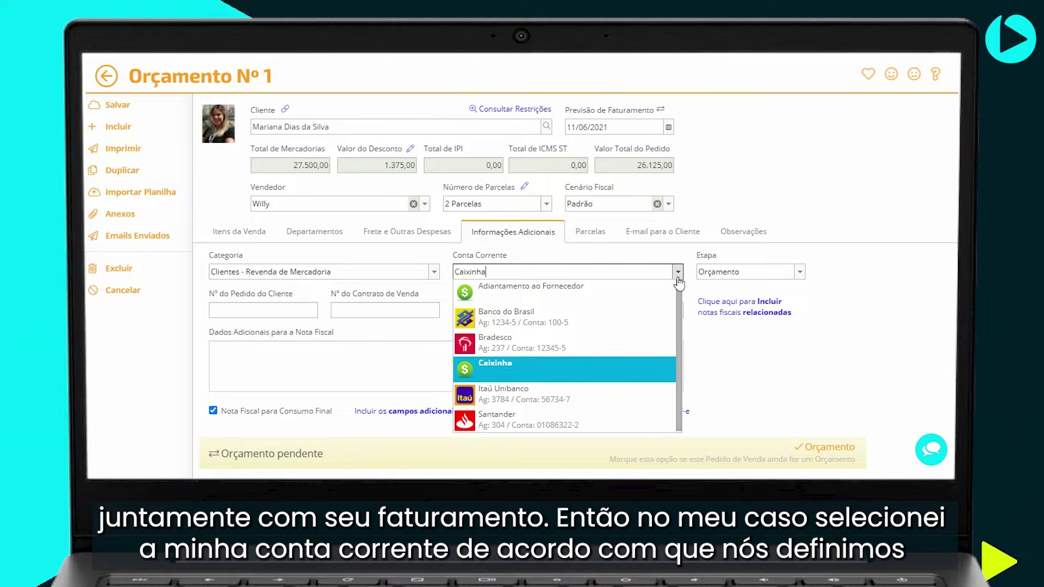
pyautogui.click(536, 395)
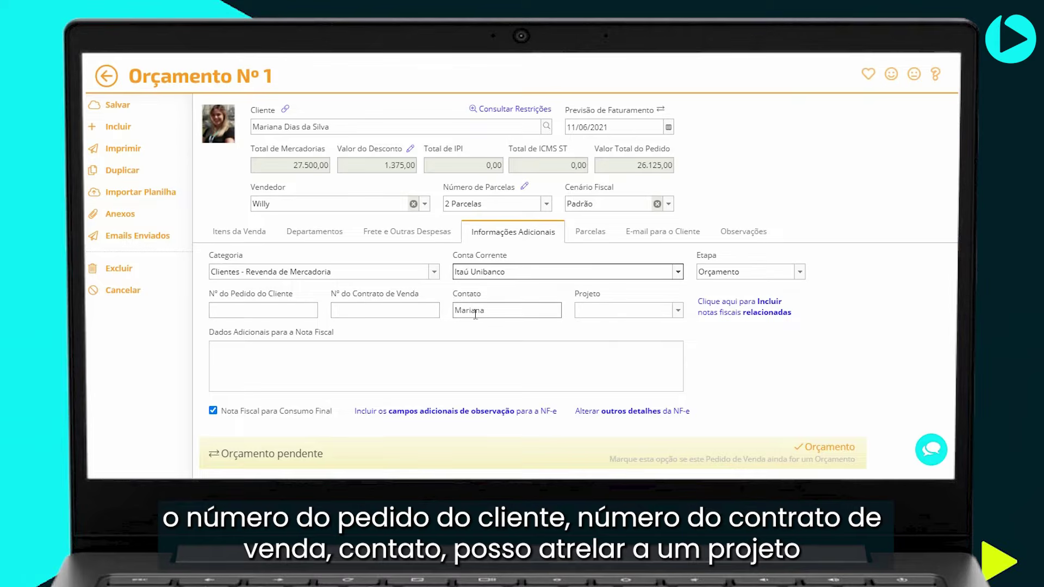
# Check which projects can be linked to the quote and look at the additional invoice data field
pyautogui.click(678, 311)
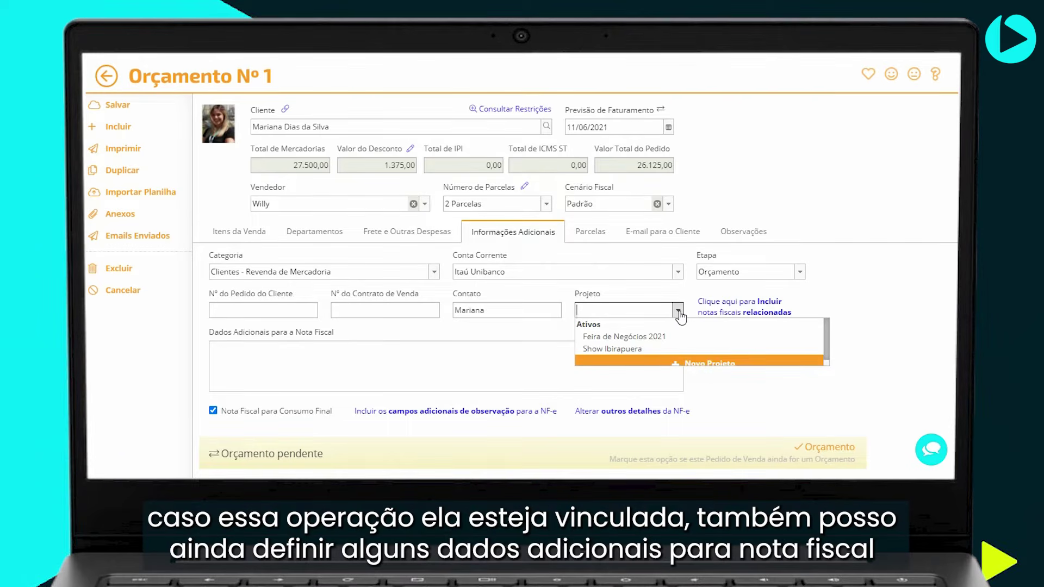
pyautogui.click(679, 313)
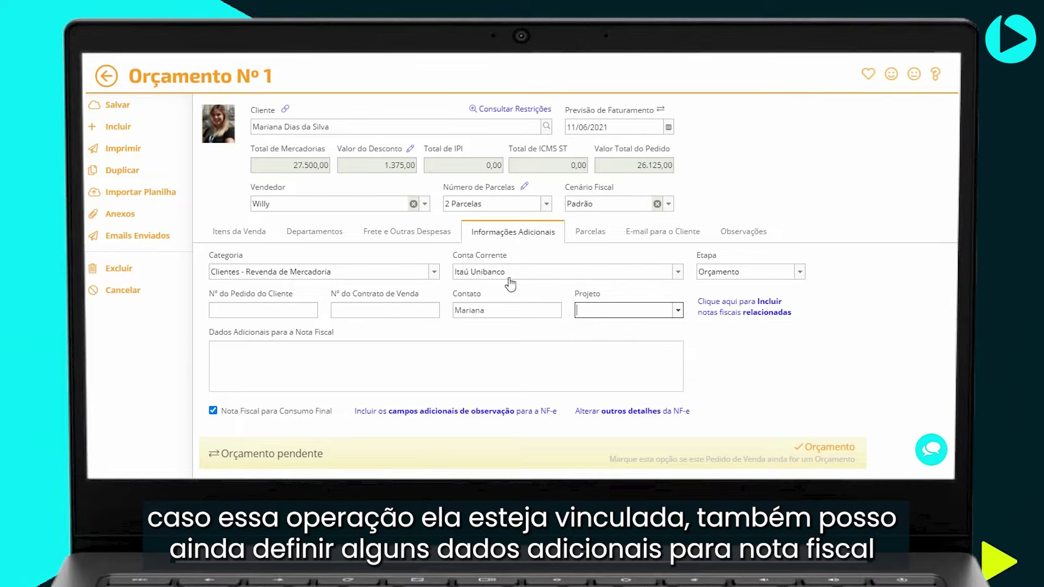
pyautogui.click(384, 360)
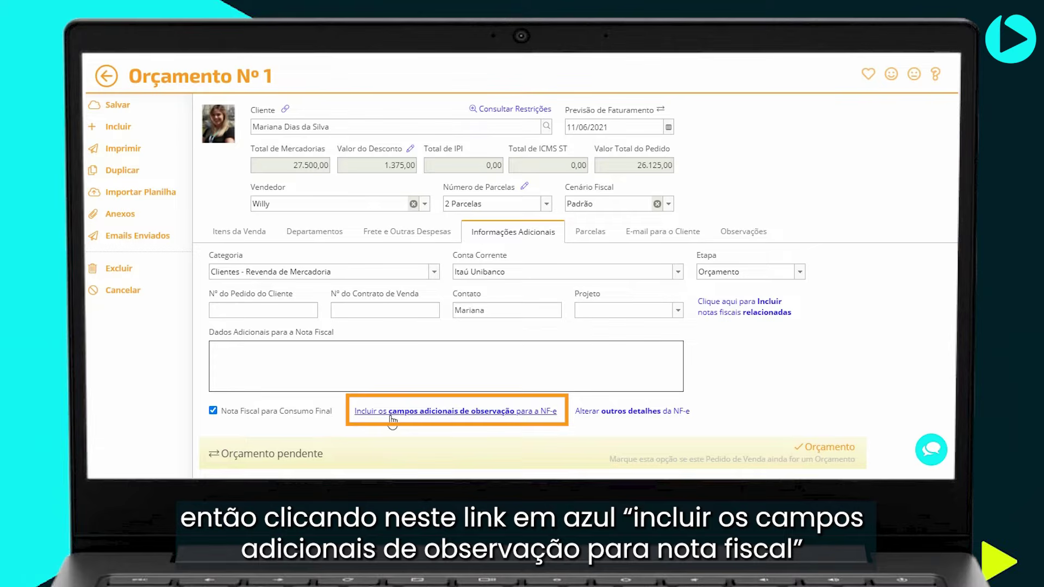
# Include the Deposito observation field for the quote's NF-e and confirm the selection
pyautogui.click(390, 416)
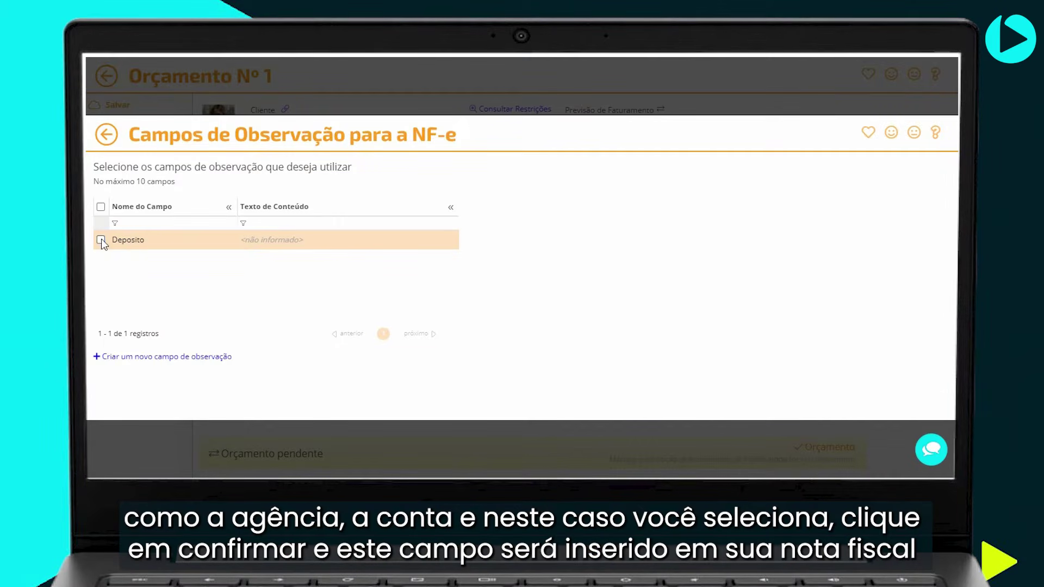
pyautogui.click(101, 239)
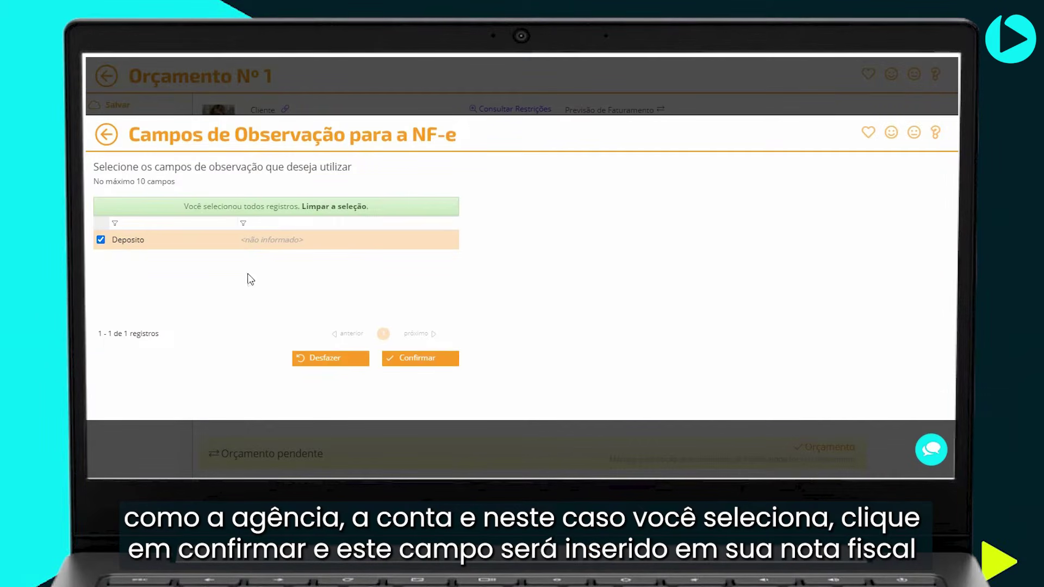
pyautogui.click(404, 359)
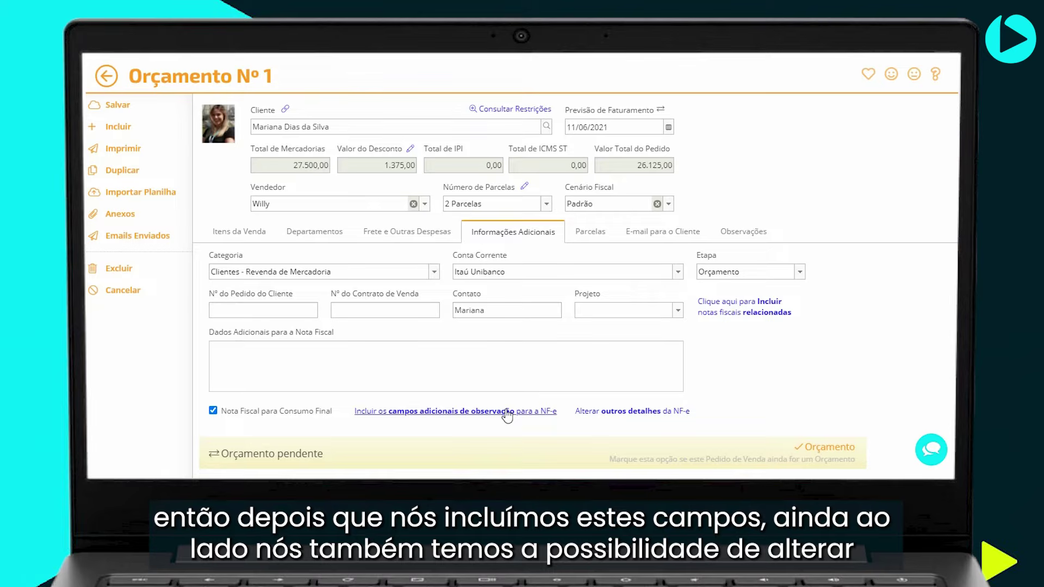
# Review the other NF-e details, including the delivery location, pickup location and referenced processes
pyautogui.click(612, 416)
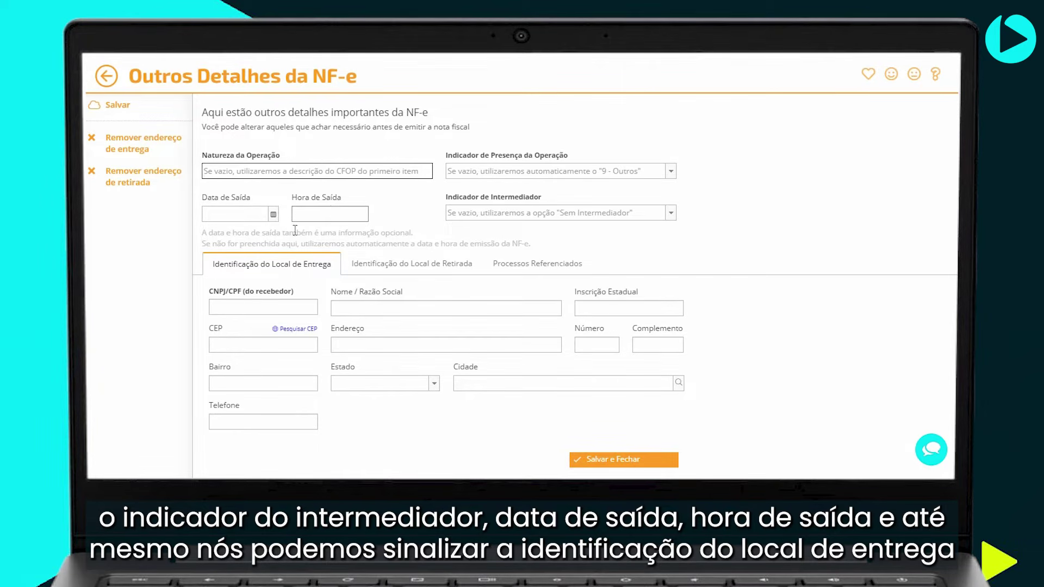
pyautogui.click(402, 272)
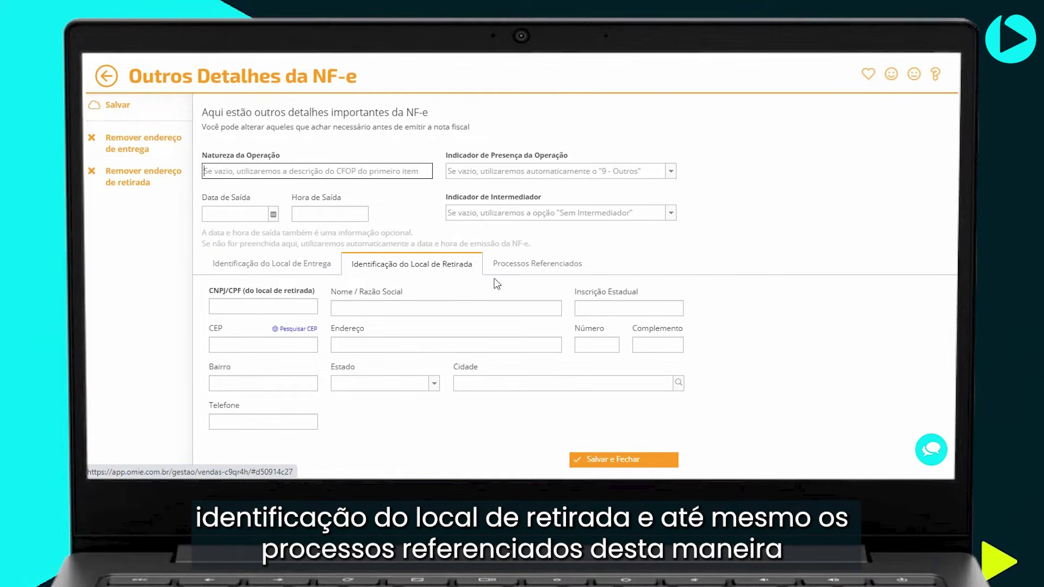
pyautogui.click(517, 276)
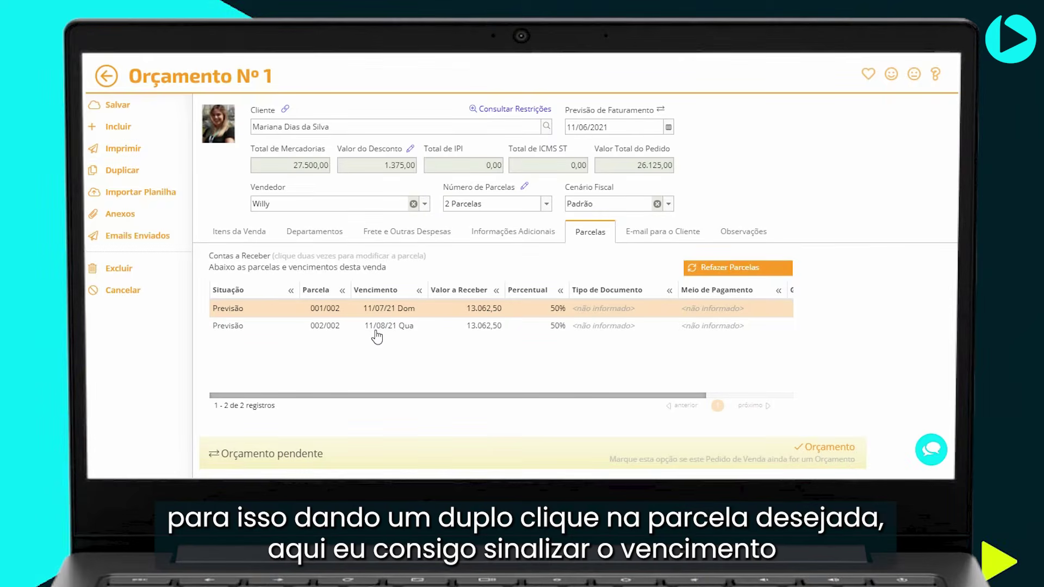
# Edit the quote's first installment, setting its due date to 11/06/2021 and its percentage to 60
pyautogui.doubleClick(359, 303)
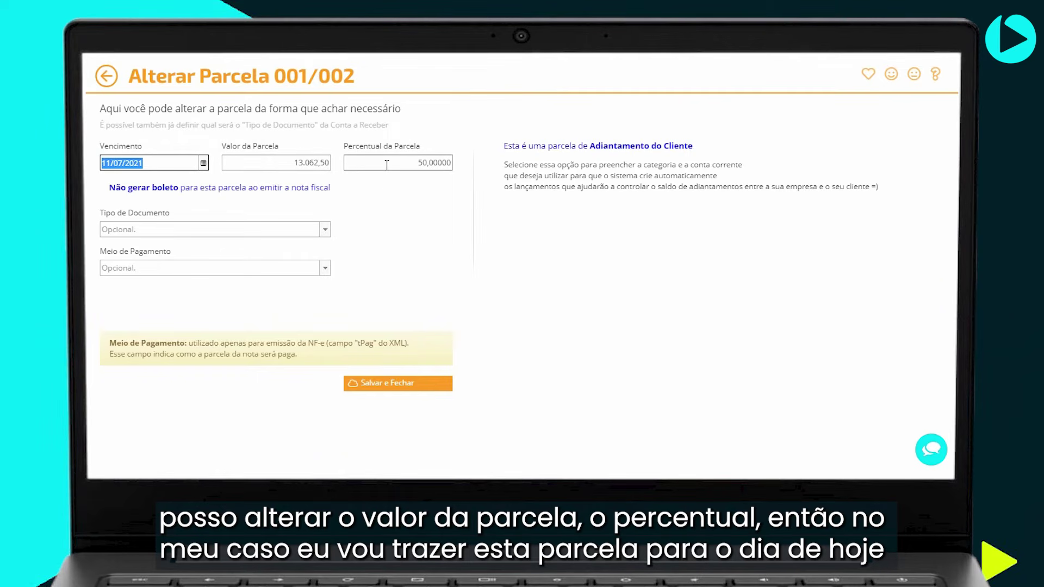
pyautogui.click(204, 164)
pyautogui.click(110, 182)
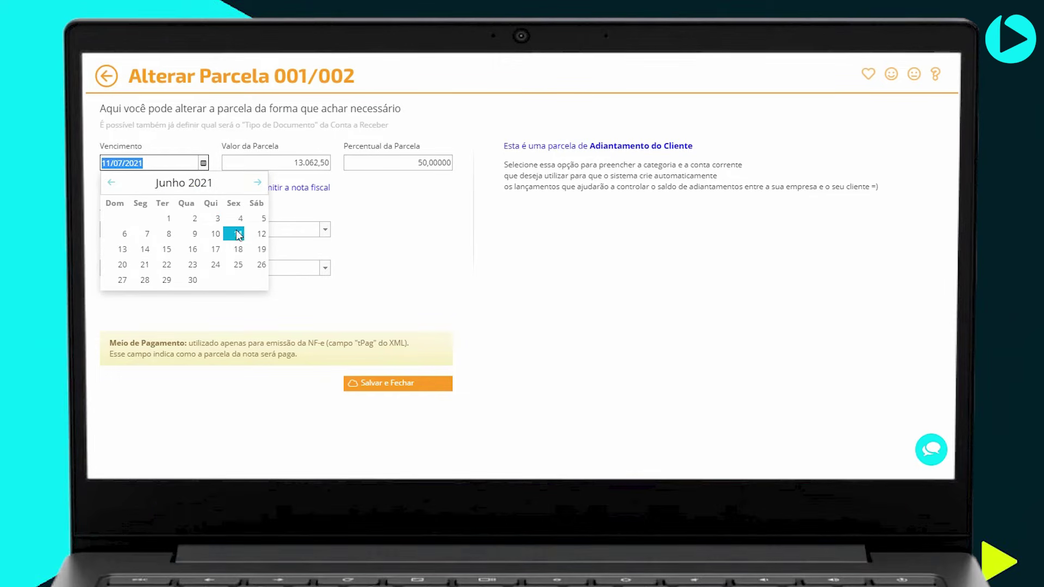
pyautogui.click(237, 234)
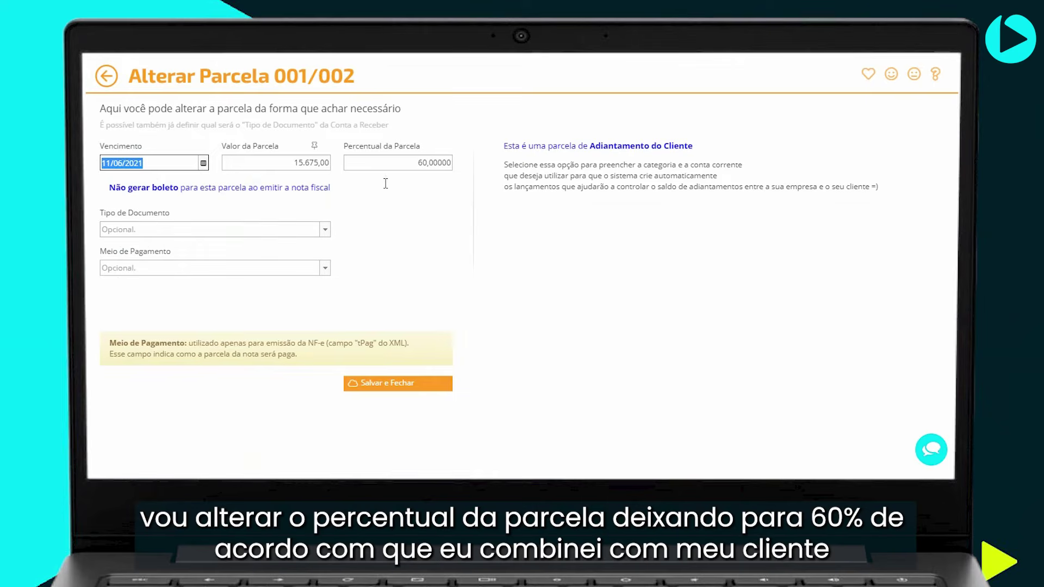
pyautogui.click(393, 162)
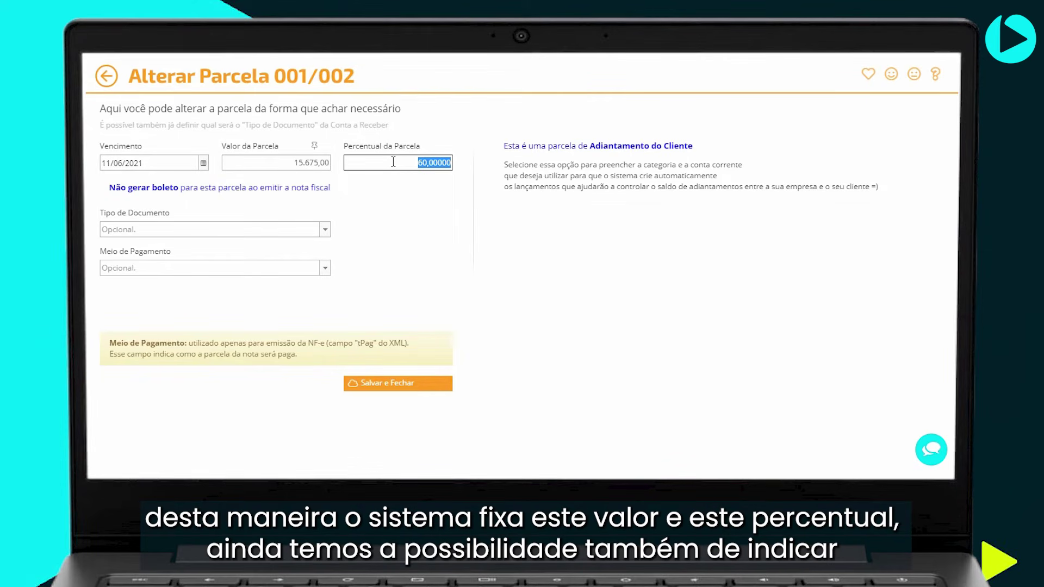
pyautogui.click(386, 208)
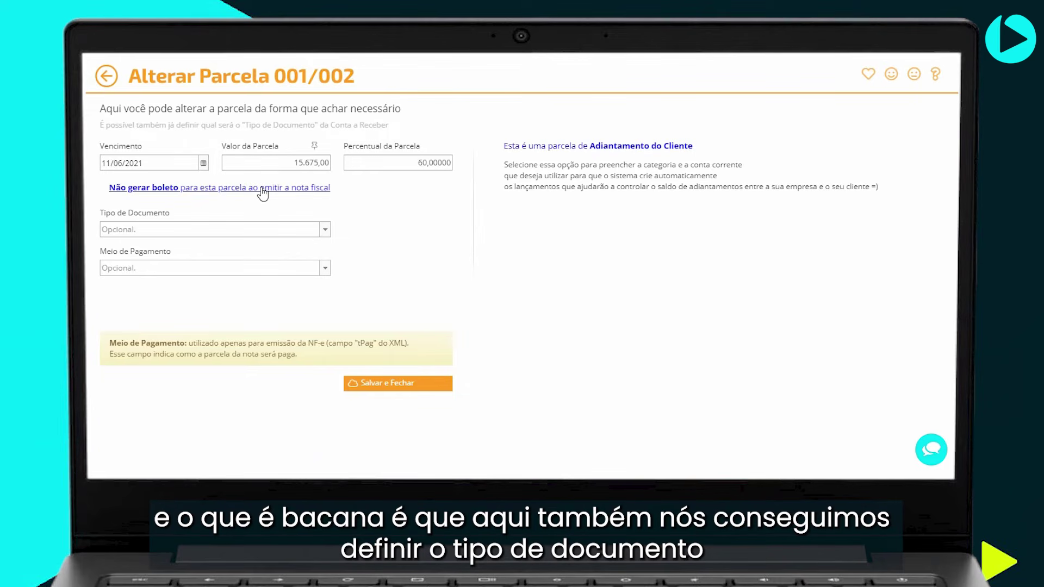
# Set the first installment's document type to Boleto and payment method to Dinheiro, and save the installment
pyautogui.click(325, 230)
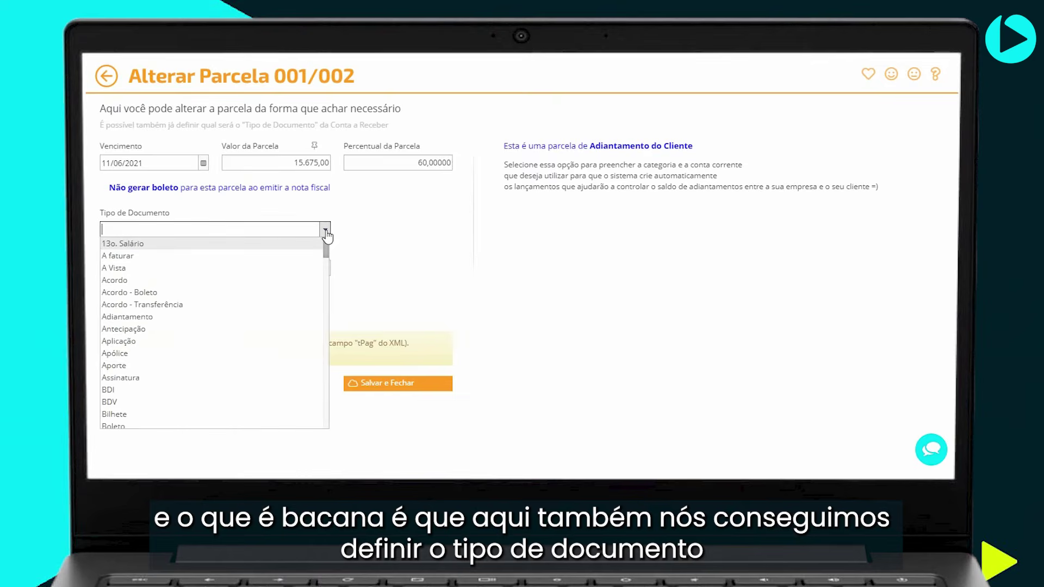
pyautogui.write('bol')
pyautogui.press('Return')
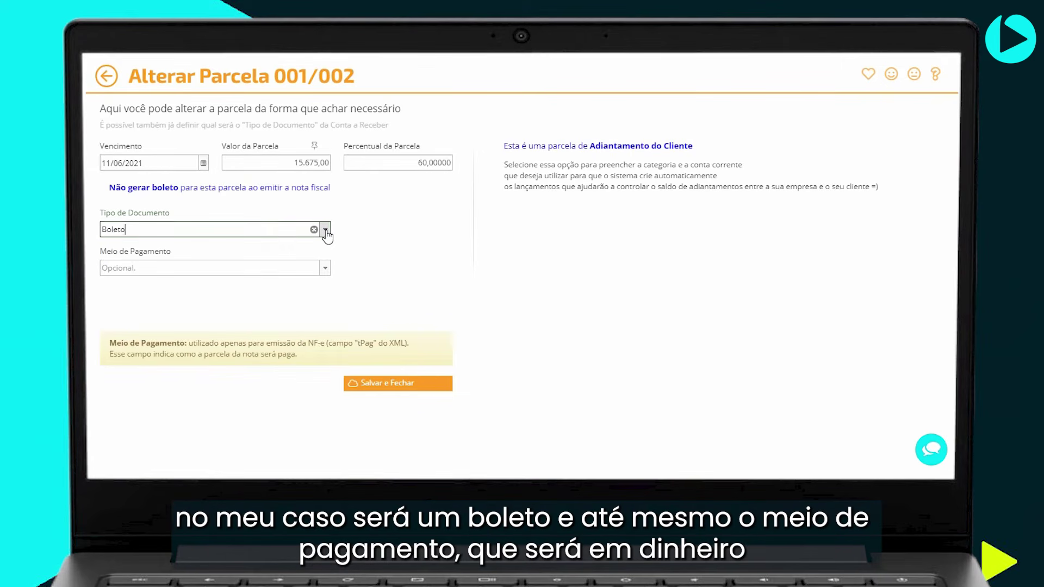
pyautogui.click(325, 268)
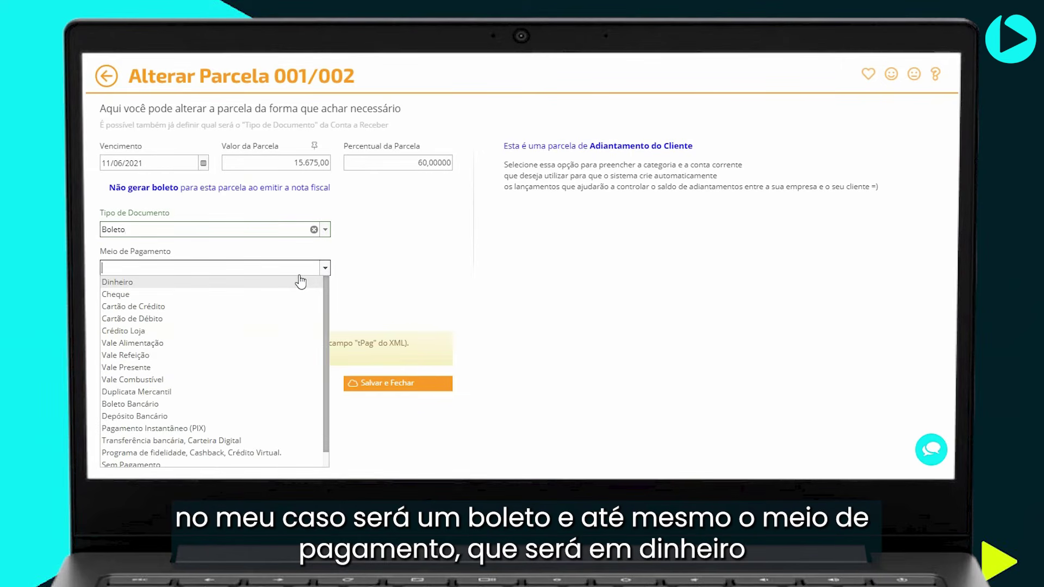
pyautogui.click(301, 282)
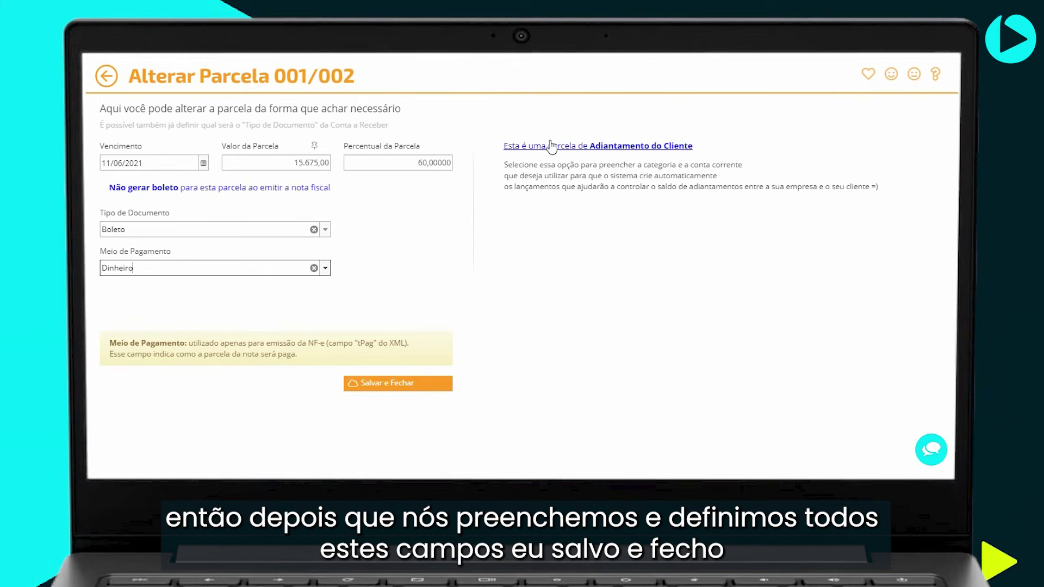
pyautogui.click(394, 385)
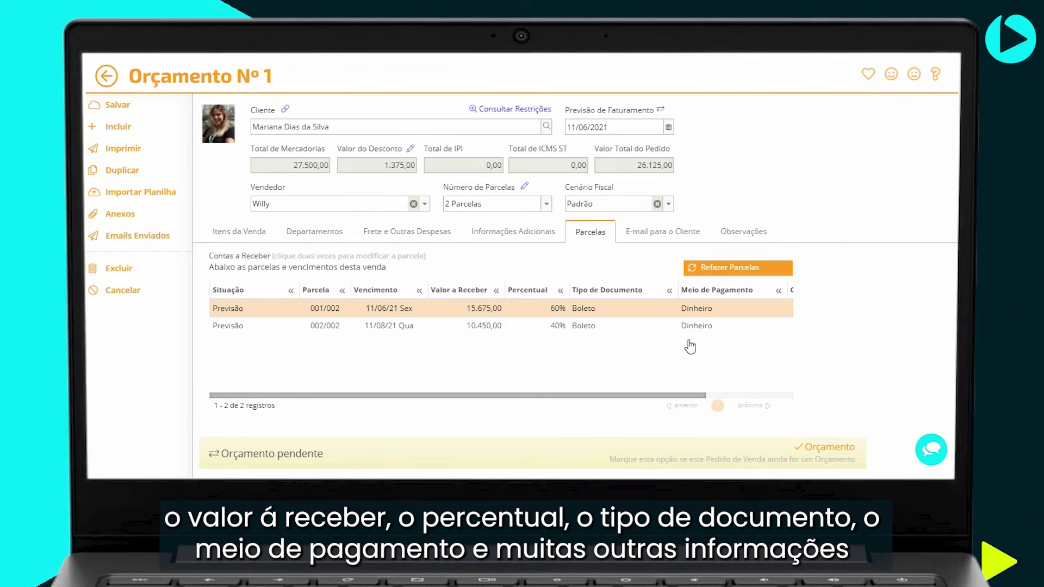
# Check the remaining columns of the installment list and save the quote
pyautogui.moveTo(674, 393); pyautogui.dragTo(776, 392)
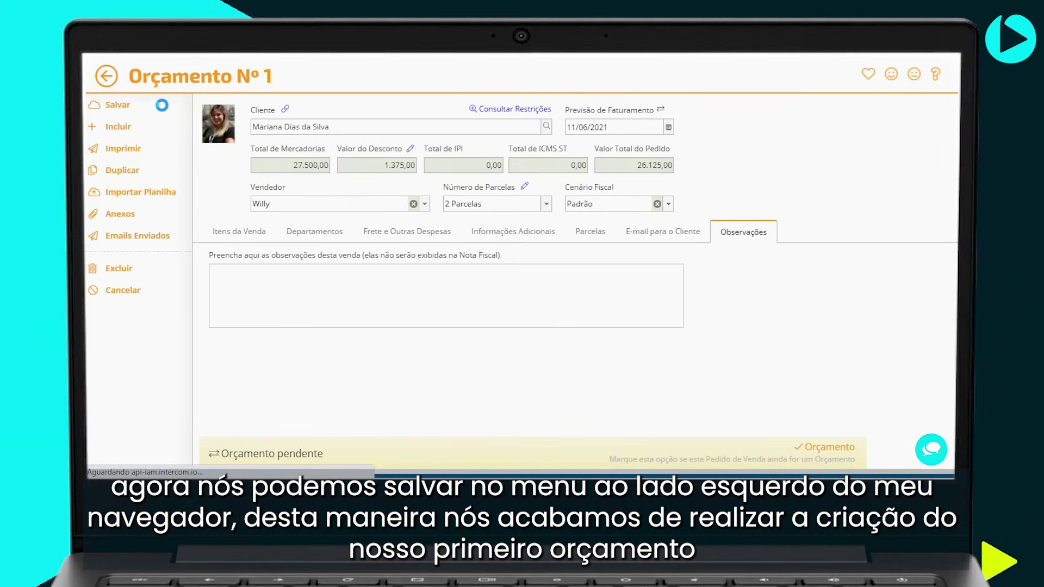
pyautogui.click(162, 107)
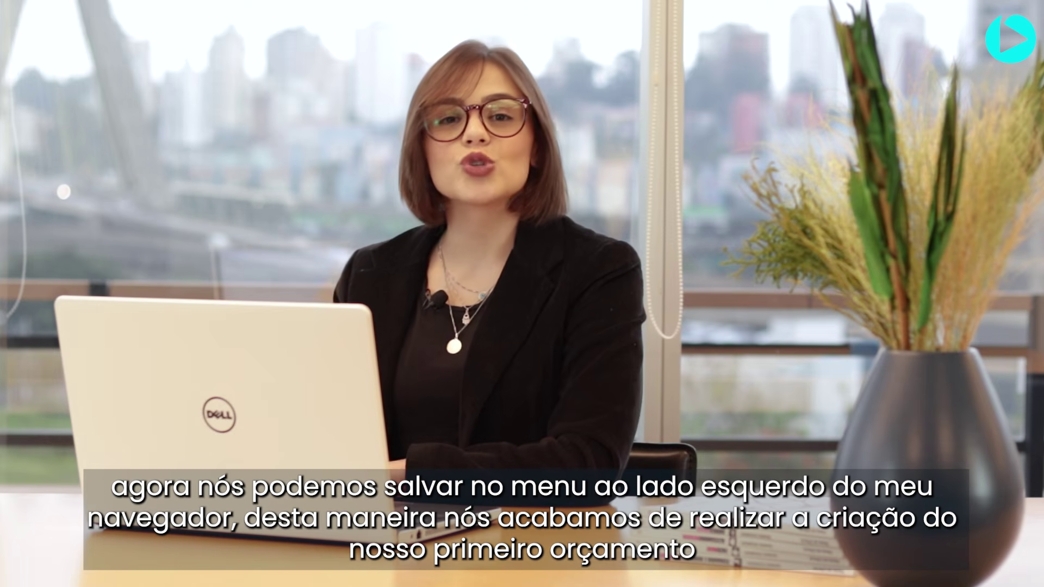